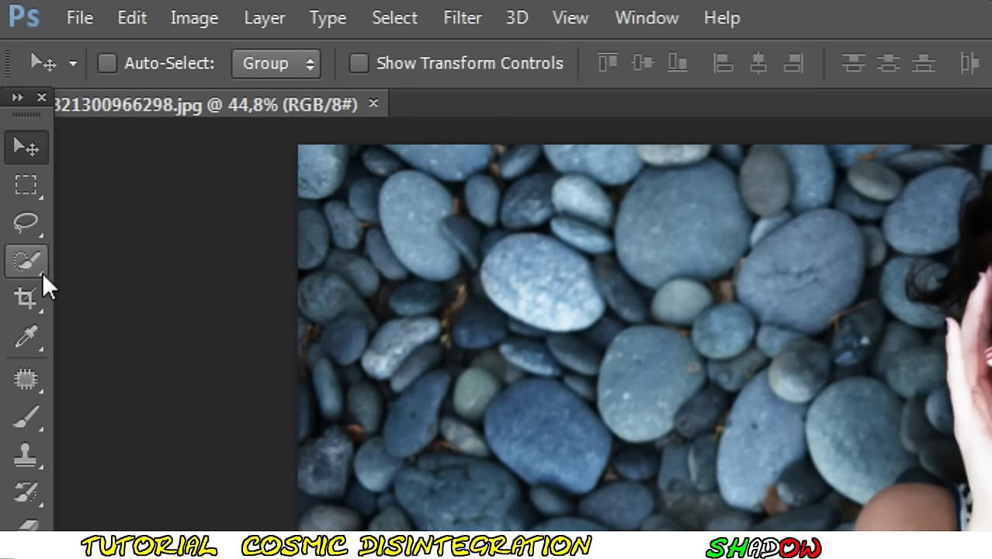
Step: Brush a Quick Selection in Add to selection mode over the woman's head, face and body
left_click(42, 272)
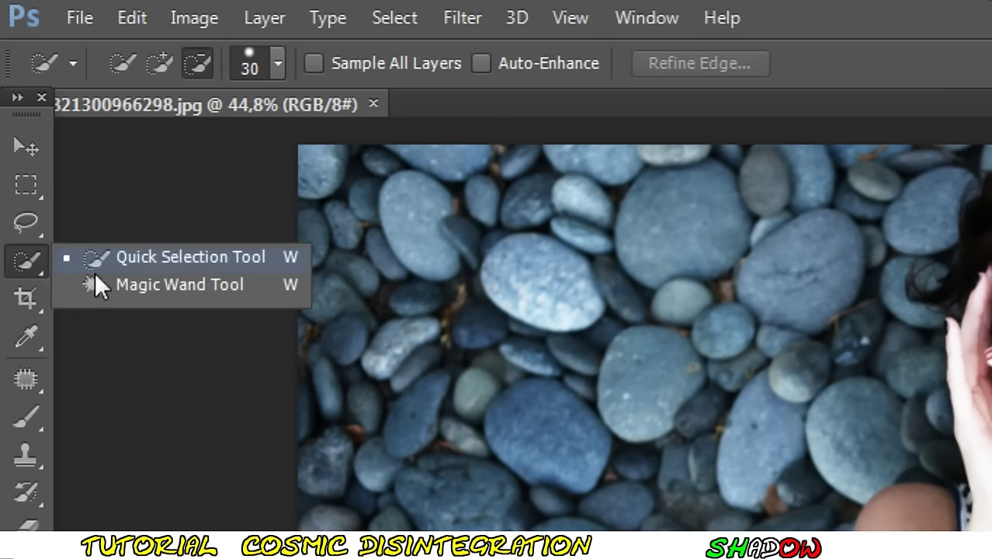
left_click(143, 258)
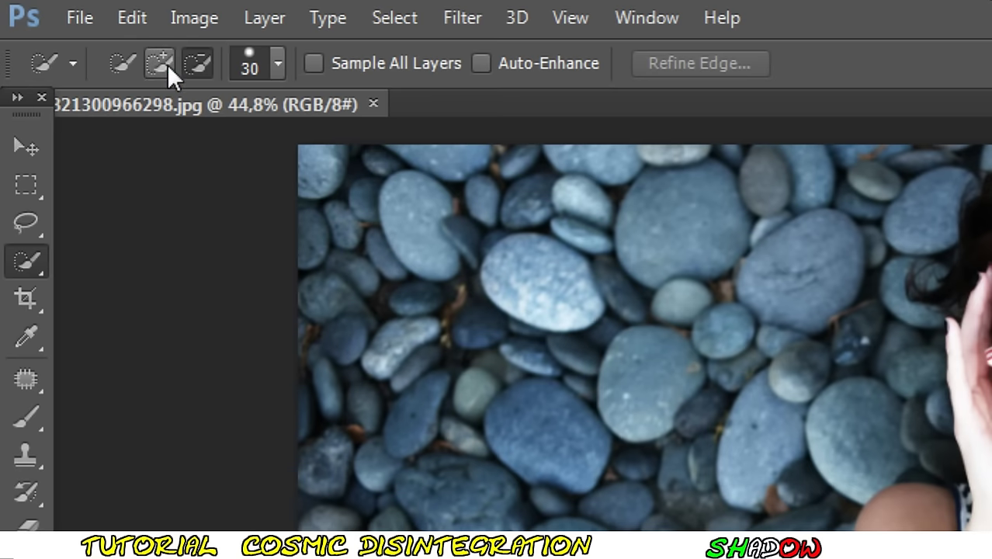
left_click(167, 64)
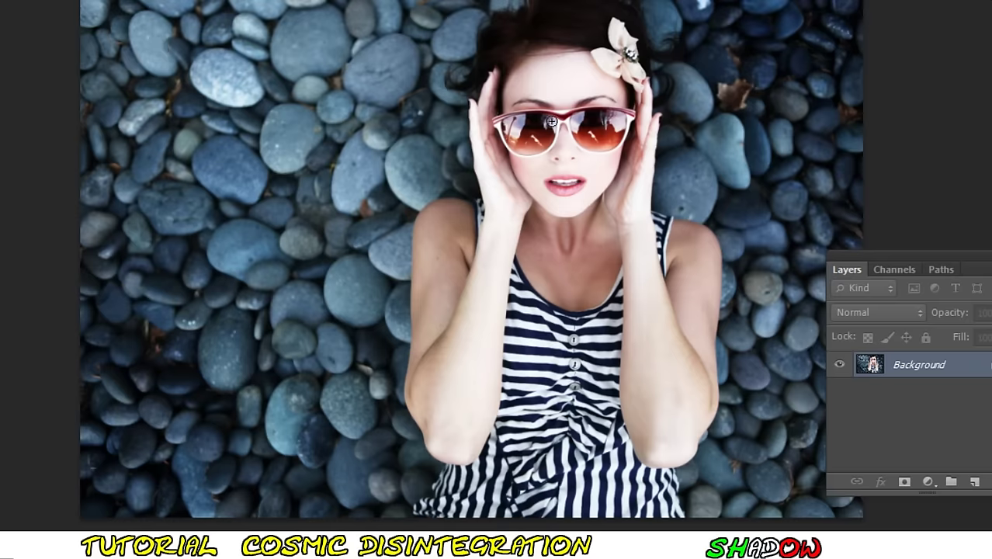
mouse_move(552, 123)
left_mouse_down()
mouse_move(529, 165)
mouse_move(659, 220)
mouse_move(442, 497)
left_mouse_up()
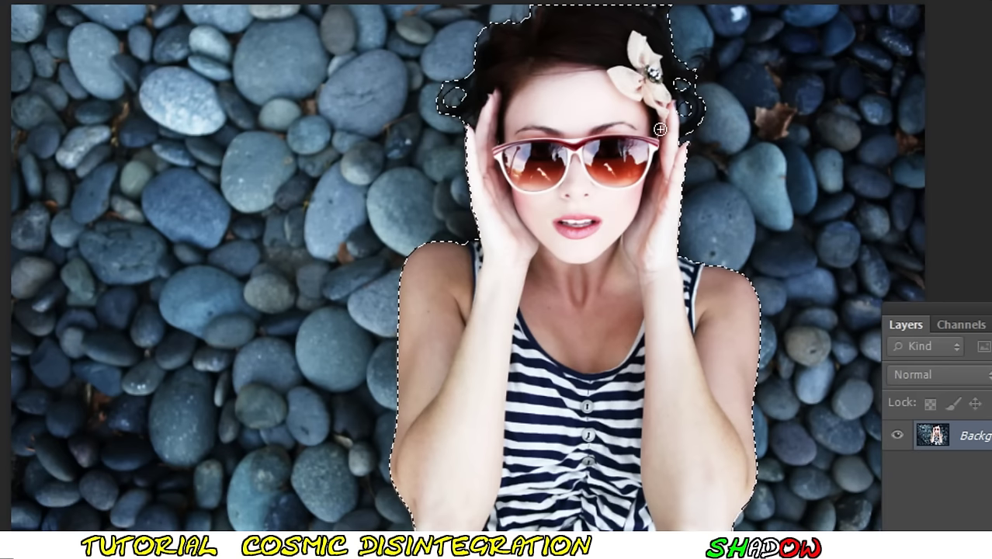
Step: Open Refine Edge on the selection and adjust Smooth and Shift Edge to tighten the outline
right_click(660, 129)
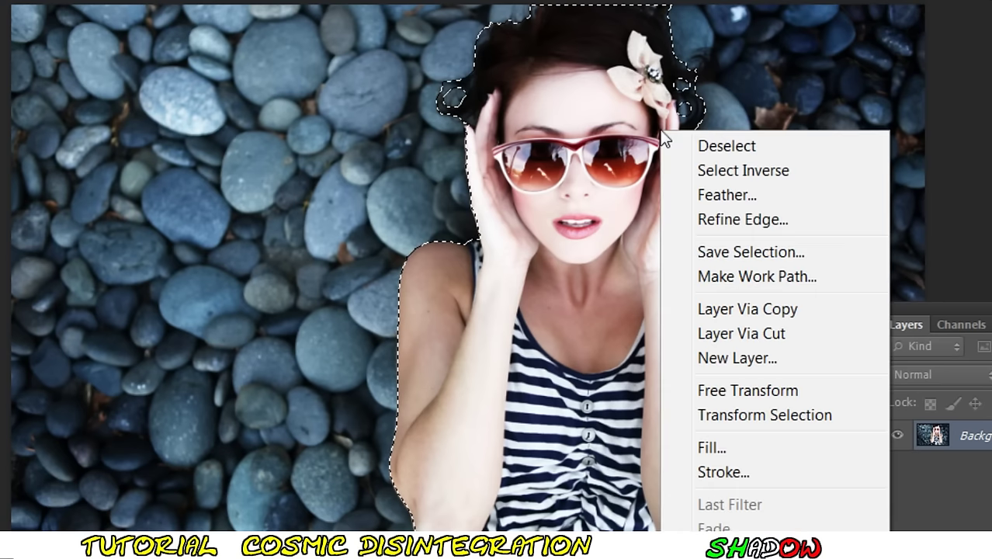
left_click(777, 222)
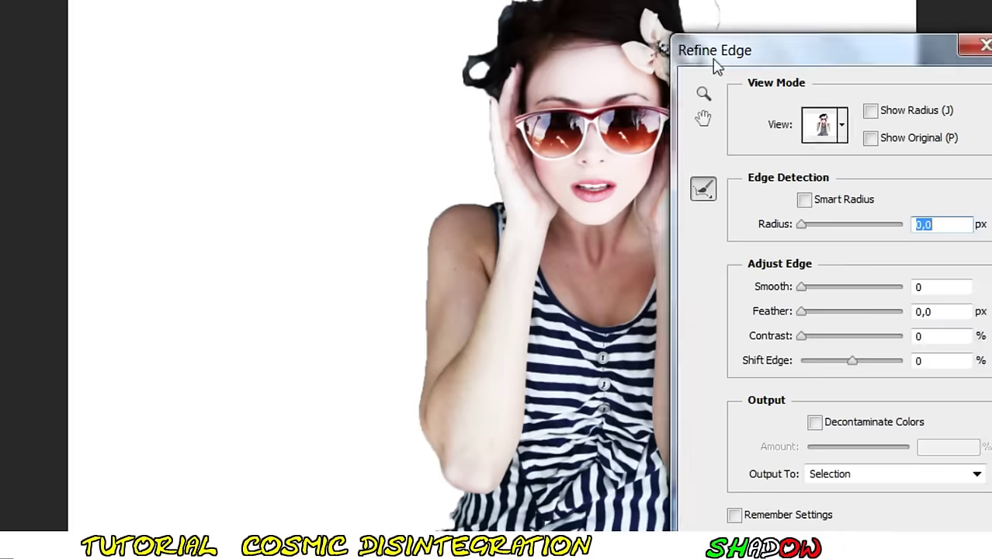
left_click_drag(777, 67, 112, 43)
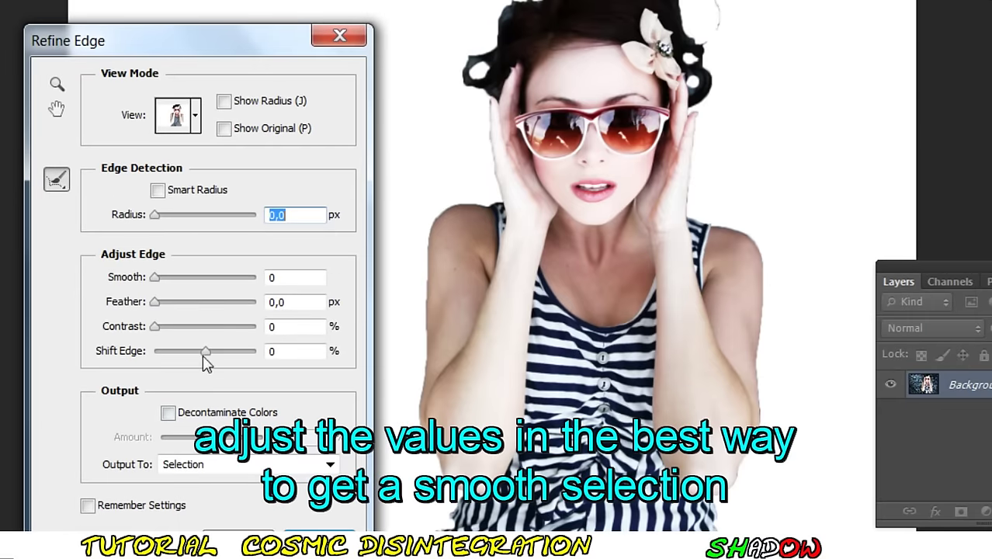
left_click_drag(206, 353, 181, 363)
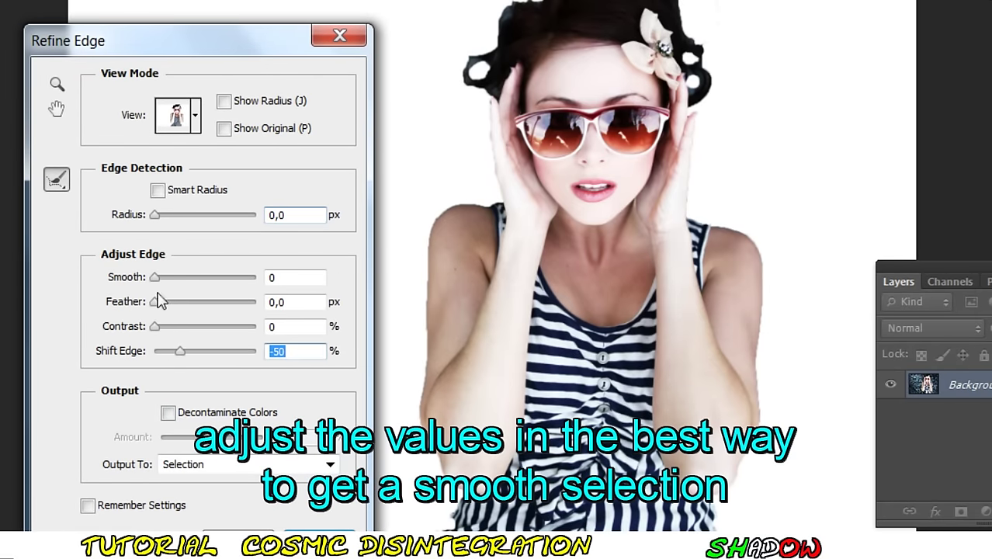
left_click_drag(155, 279, 221, 286)
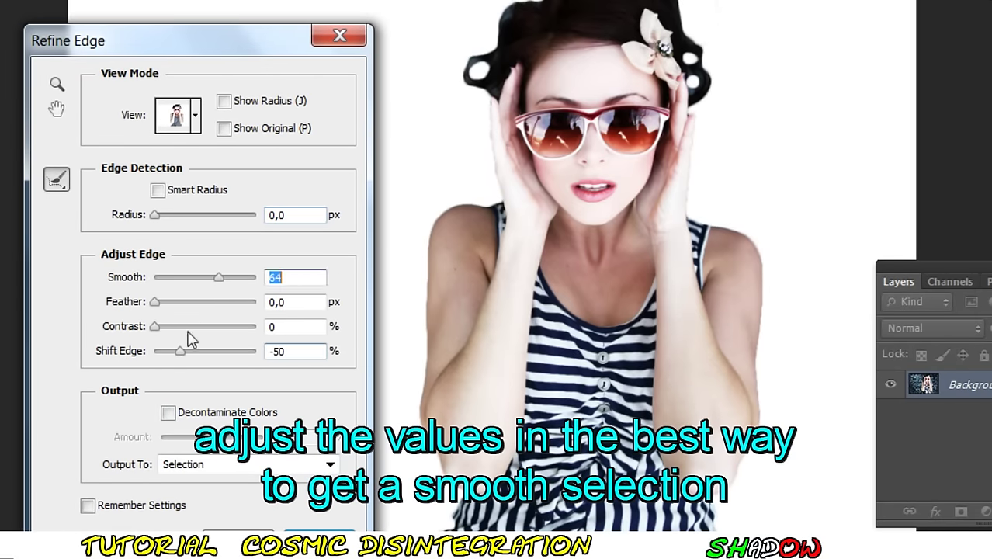
left_click_drag(184, 354, 190, 354)
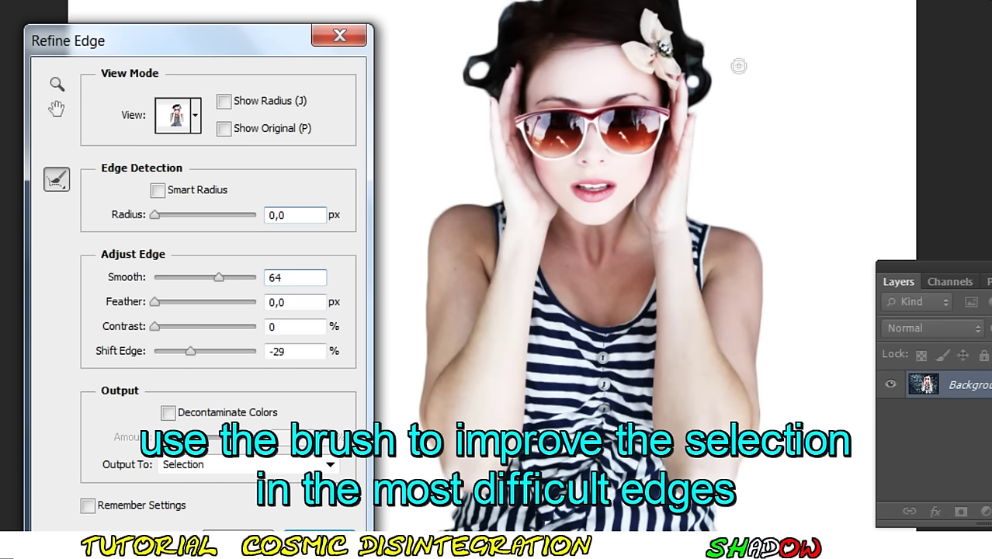
Step: Refine the hair edges on both sides, readjust Smooth and Shift Edge (-23), and apply
left_click_drag(702, 47, 710, 97)
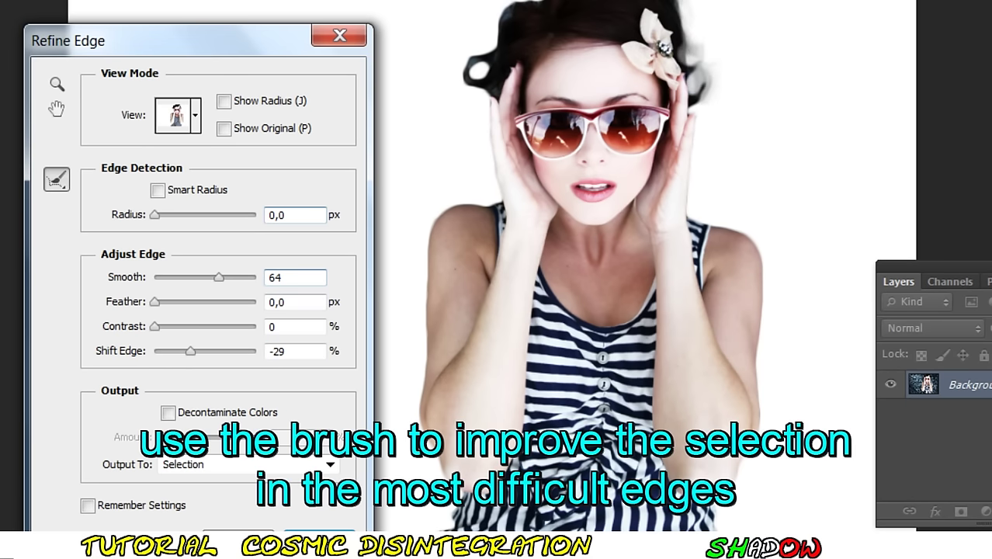
left_click_drag(519, 44, 486, 69)
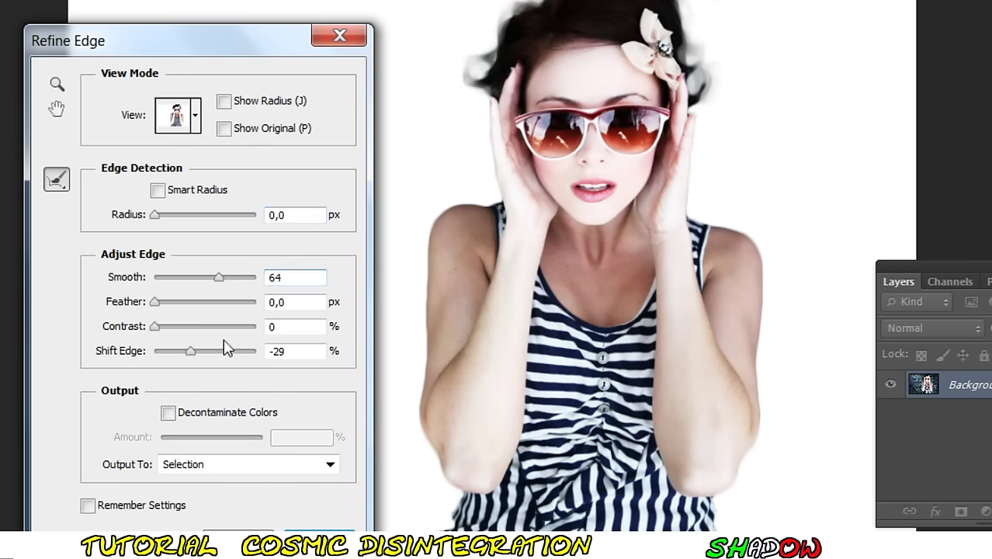
left_click_drag(219, 278, 196, 278)
left_click_drag(191, 352, 205, 353)
type("-23")
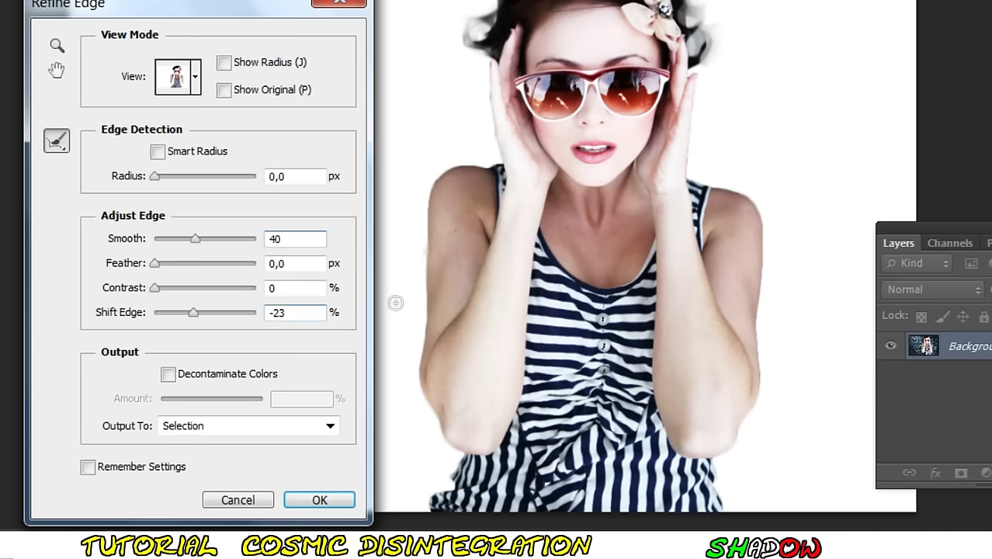
left_click(319, 501)
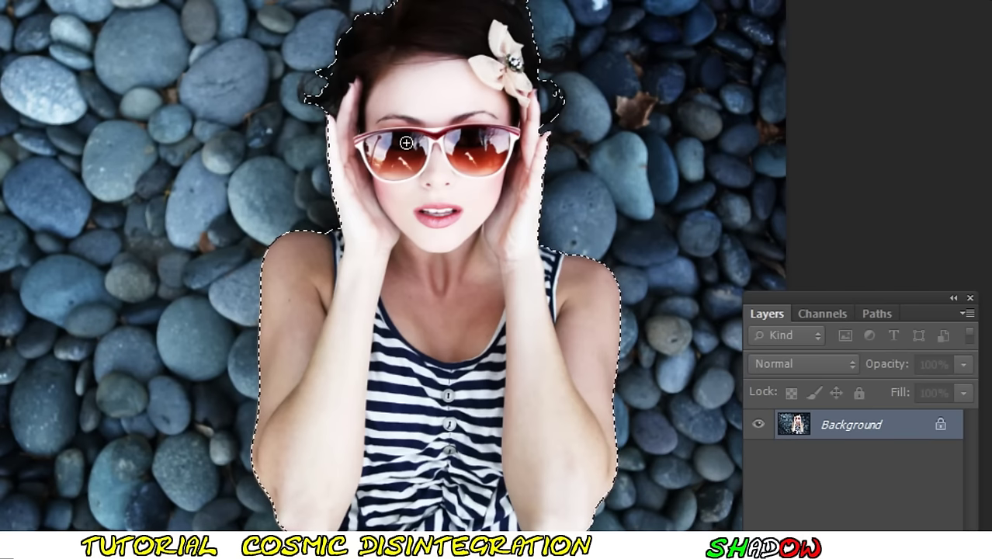
Step: Cut the selected woman onto Layer 1 with Layer Via Cut and delete the Background layer
right_click(406, 143)
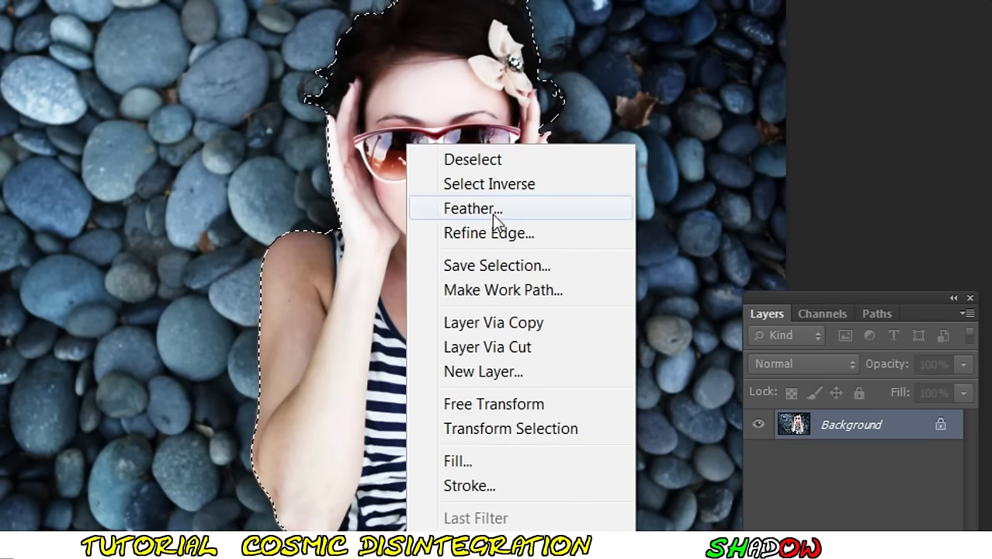
left_click(547, 348)
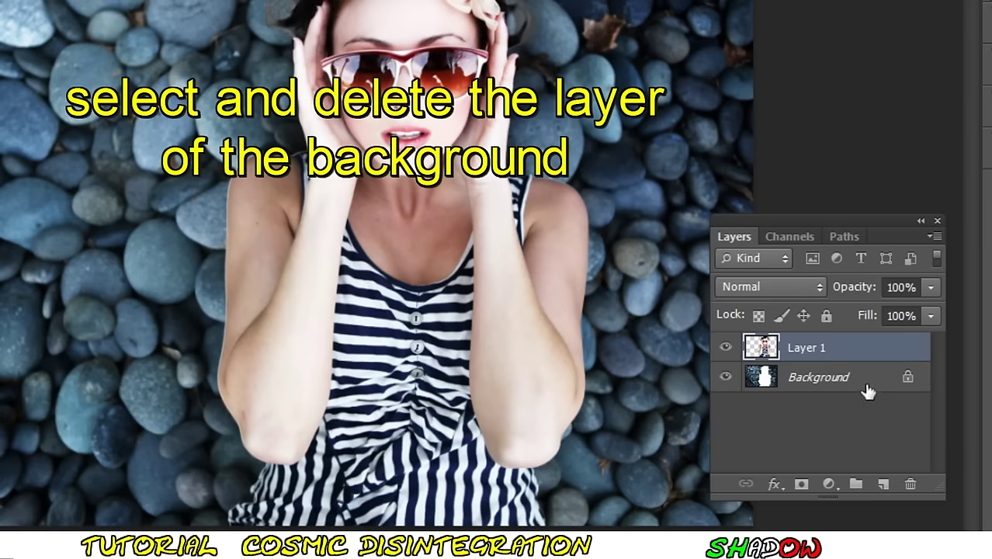
left_click(868, 384)
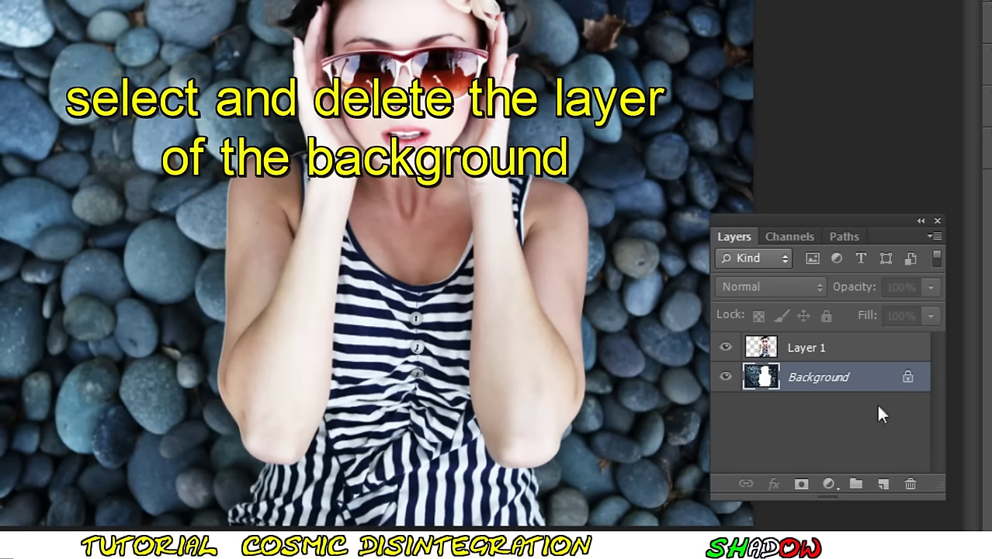
left_click(911, 485)
left_click(286, 110)
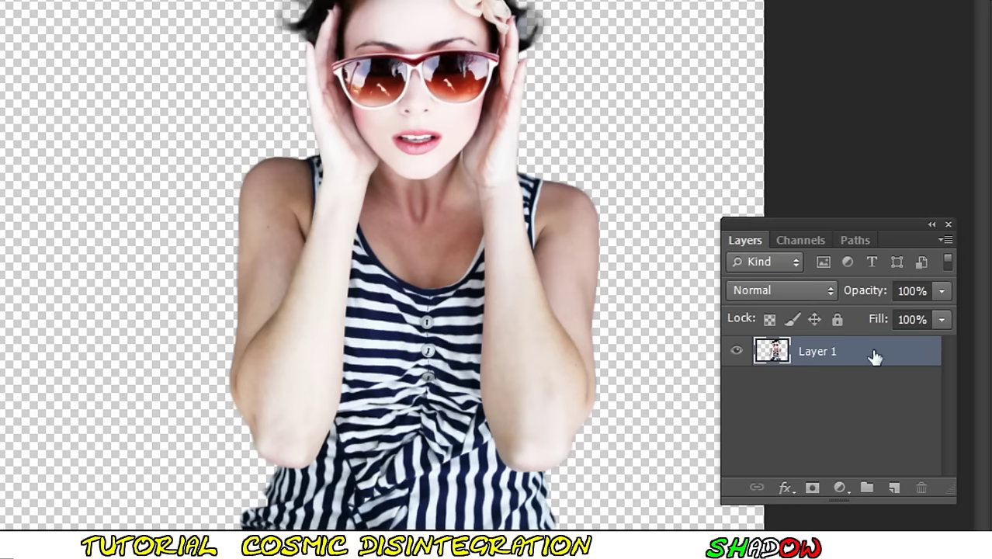
Step: Duplicate Layer 1 and place a new empty Layer 2 below both woman layers
right_click(877, 357)
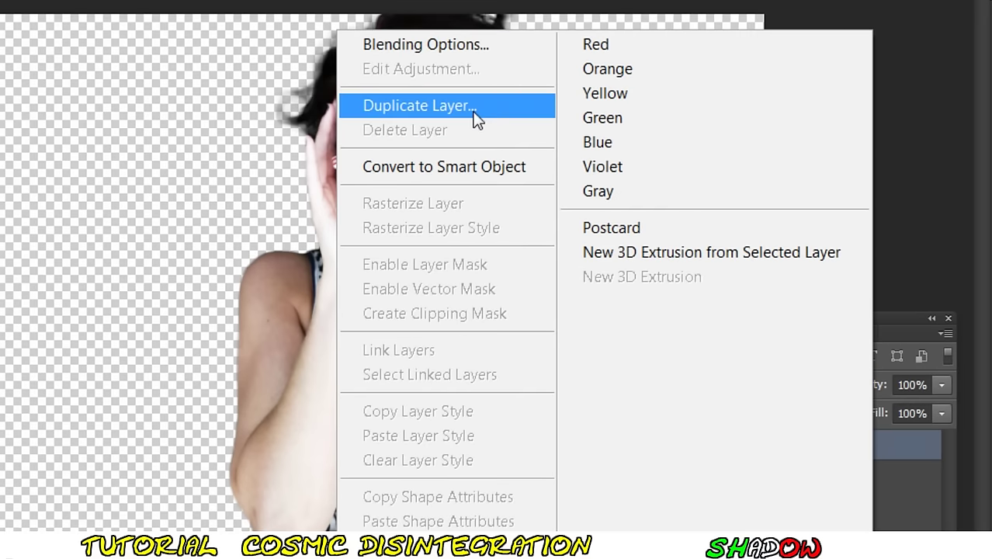
left_click(476, 117)
left_click(501, 139)
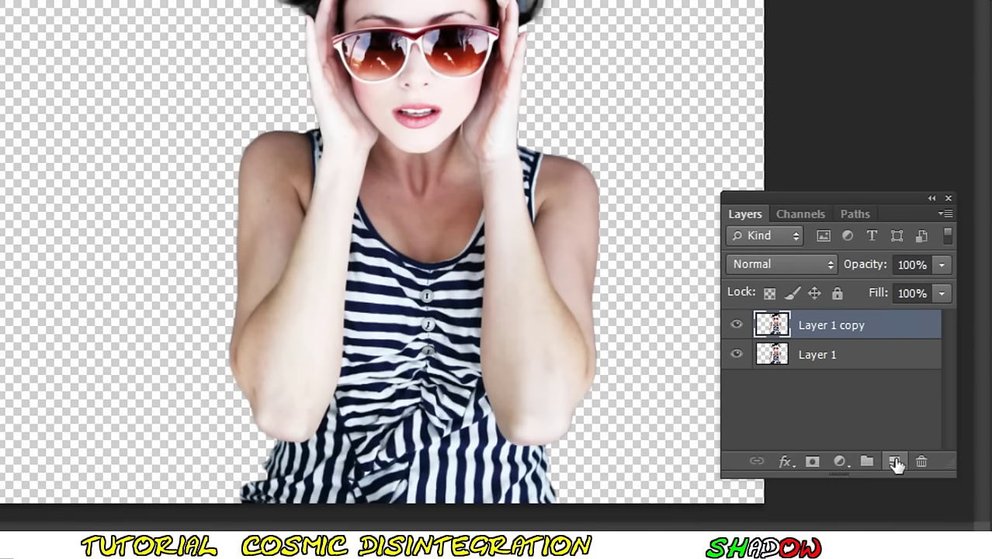
left_click(894, 463)
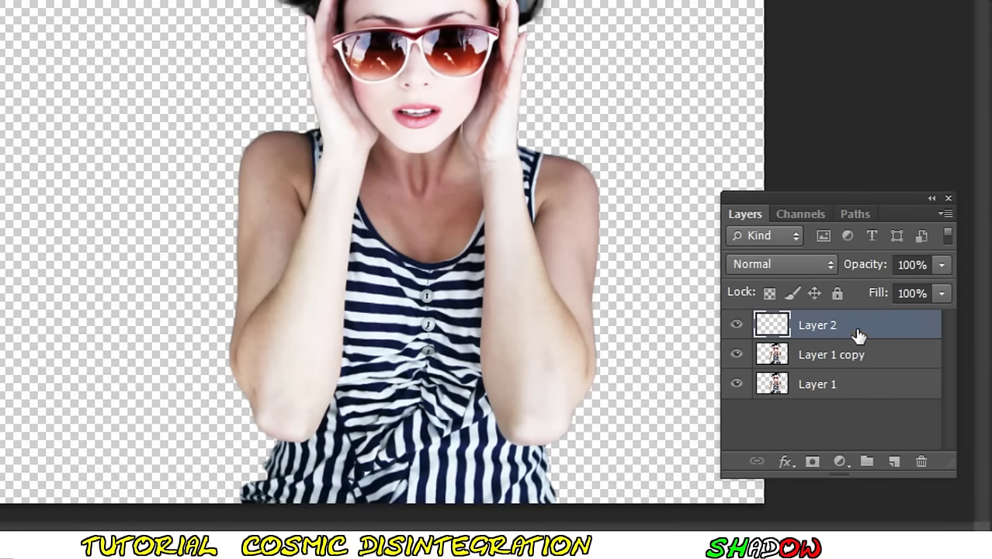
left_click_drag(858, 330, 842, 400)
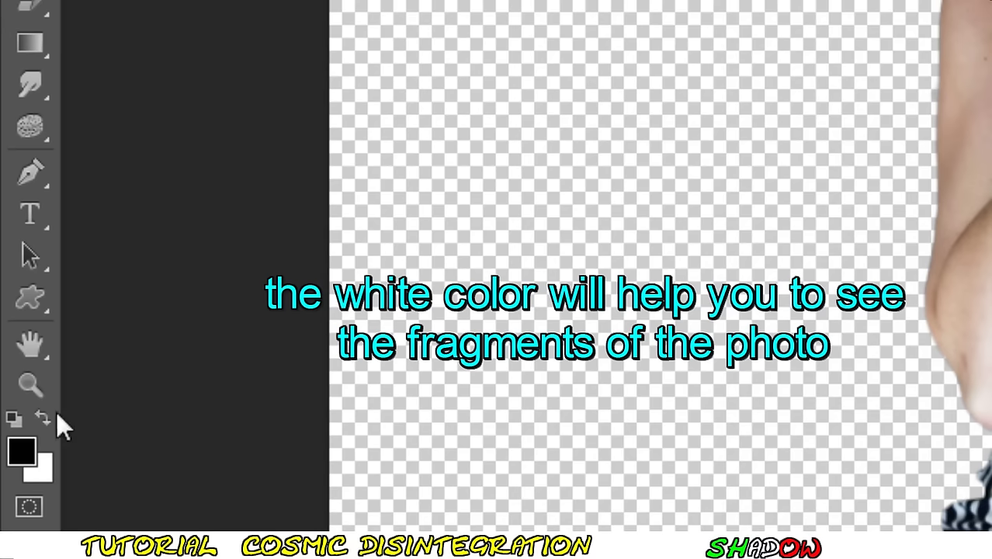
Step: Fill Layer 2 with white using the Paint Bucket
left_click(21, 456)
right_click(13, 292)
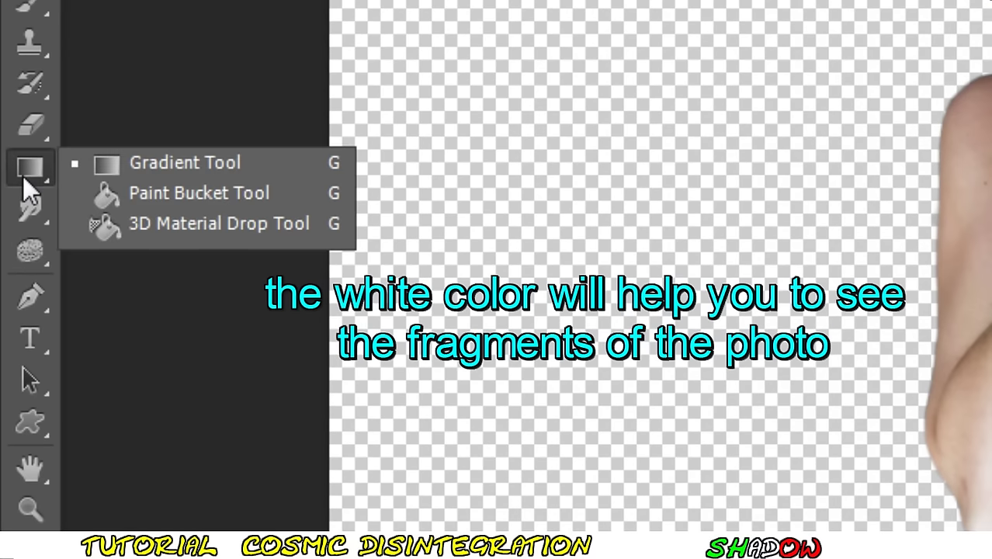
left_click(156, 191)
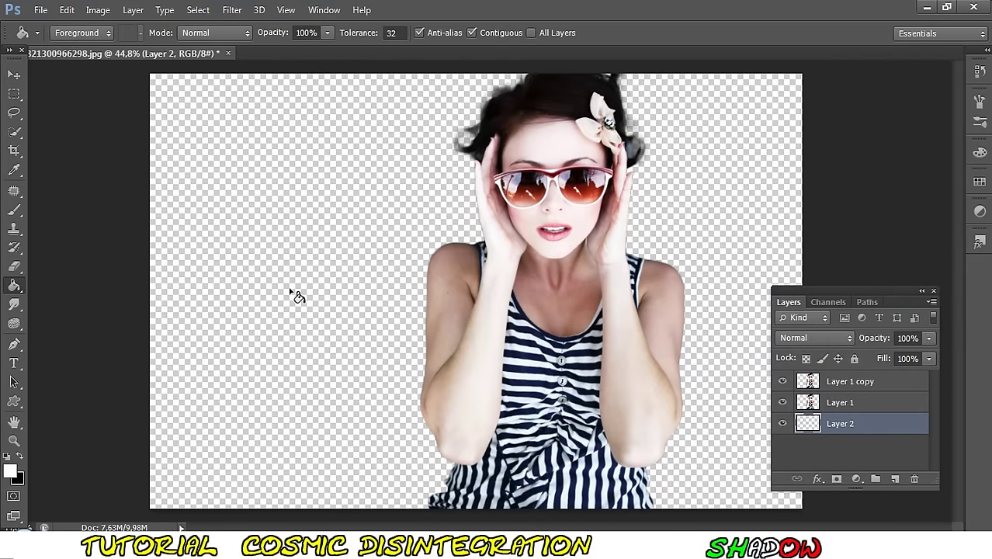
left_click(292, 293)
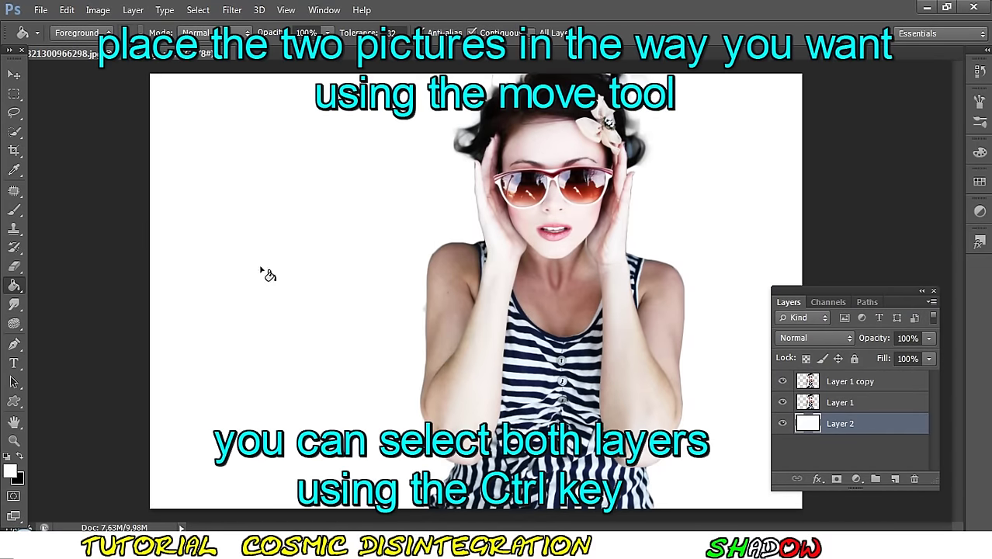
Step: Select Layer 1 and Layer 1 copy together and move them left on the canvas
left_click(12, 75)
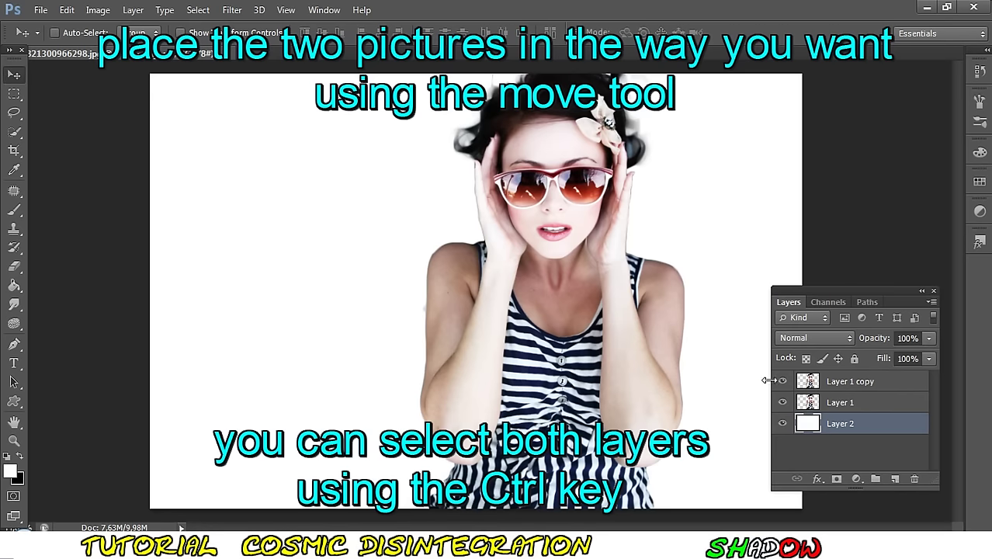
left_click(862, 402)
left_click(885, 385, "ctrl")
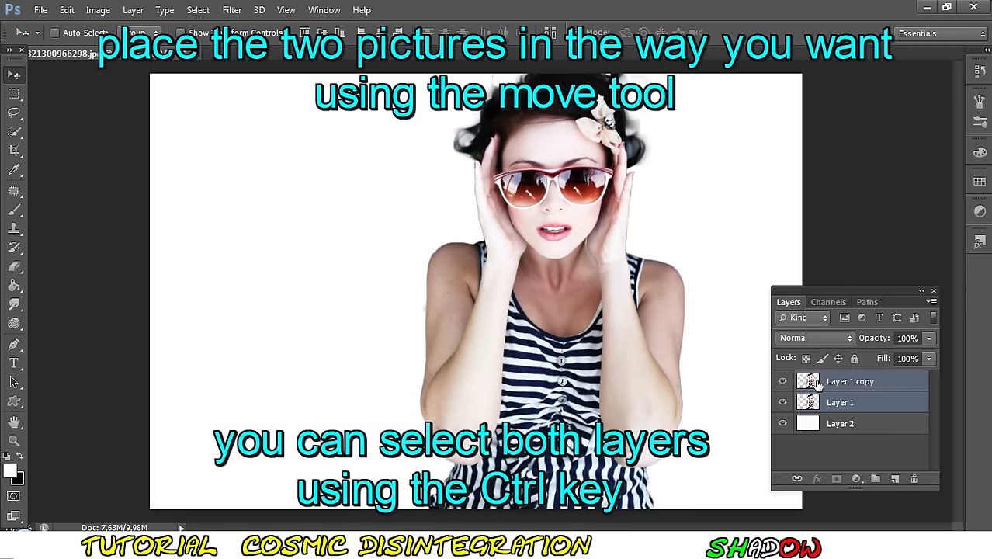
mouse_move(579, 334)
left_mouse_down()
mouse_move(478, 333)
mouse_move(499, 326)
left_mouse_up()
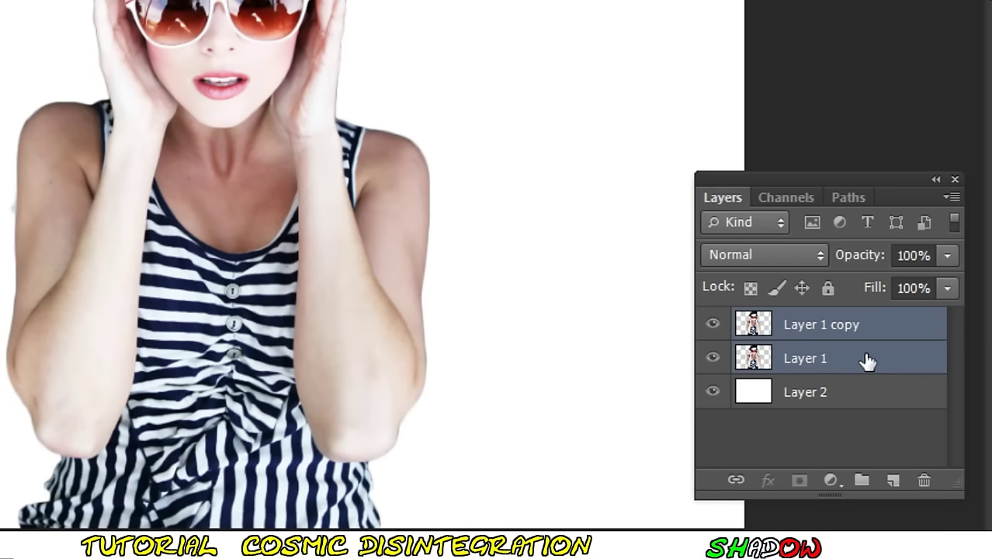
Step: Open Liquify on Layer 1 and Forward Warp the hair around the head outward
left_click(865, 359)
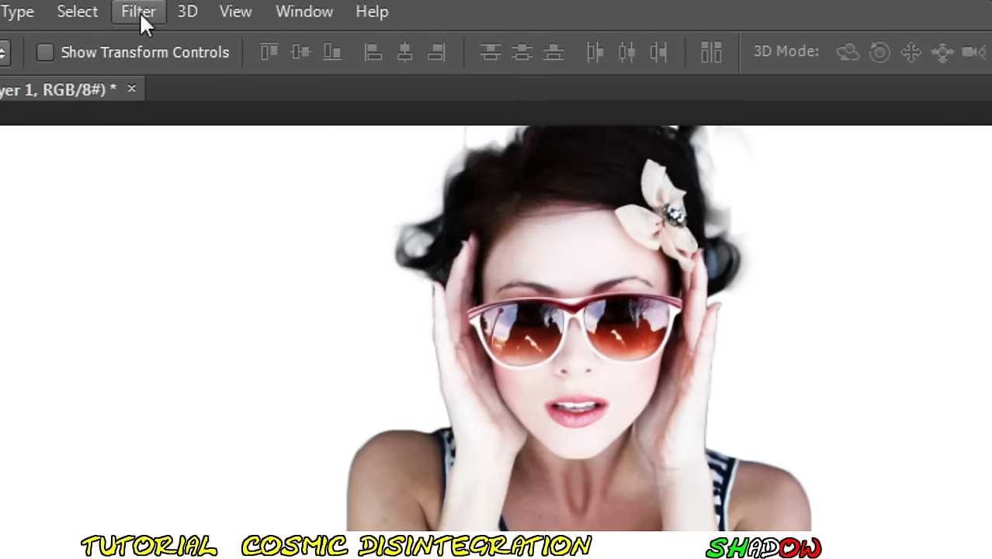
left_click(232, 9)
left_click(256, 231)
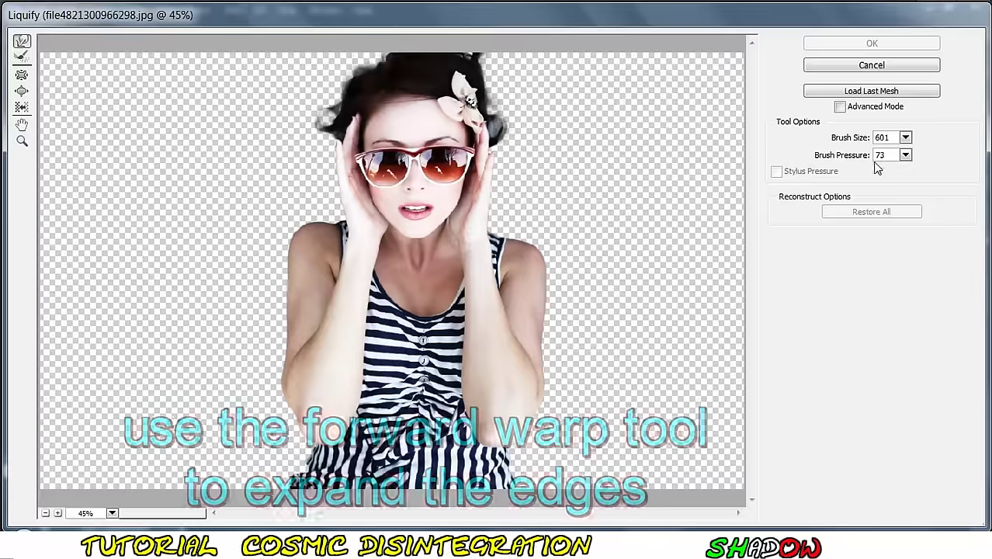
left_click(905, 137)
left_click_drag(823, 160, 837, 160)
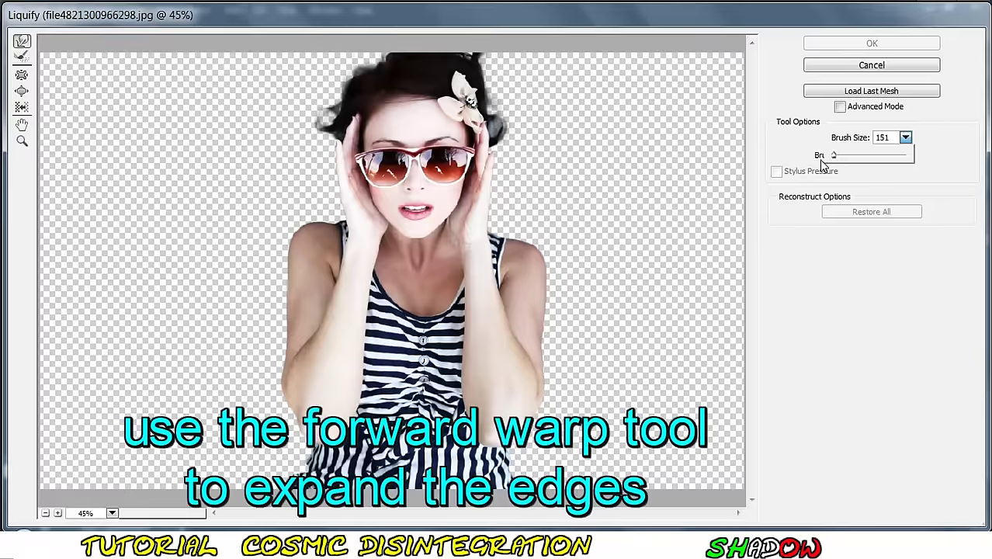
left_click_drag(373, 77, 310, 70)
mouse_move(357, 156)
left_mouse_down()
mouse_move(324, 143)
mouse_move(302, 210)
left_mouse_up()
left_click_drag(334, 171, 237, 115)
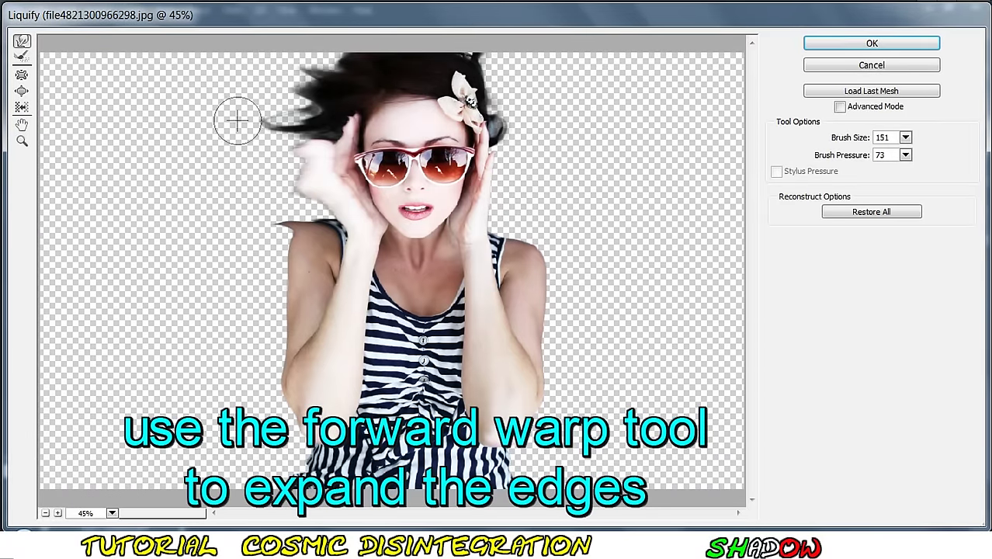
left_click_drag(310, 78, 264, 54)
Step: Warp the right hair, both arms and bottom stripes into jagged smears and apply Liquify
left_click_drag(473, 101, 604, 73)
mouse_move(497, 85)
left_mouse_down()
mouse_move(569, 148)
mouse_move(532, 210)
left_mouse_up()
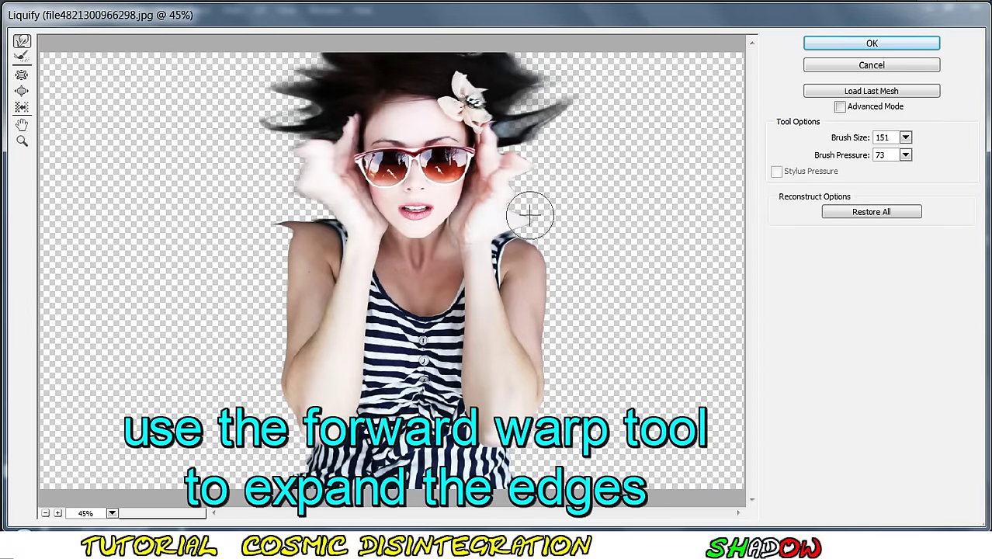
mouse_move(357, 226)
left_mouse_down()
mouse_move(309, 277)
mouse_move(186, 365)
left_mouse_up()
left_click_drag(194, 497, 266, 454)
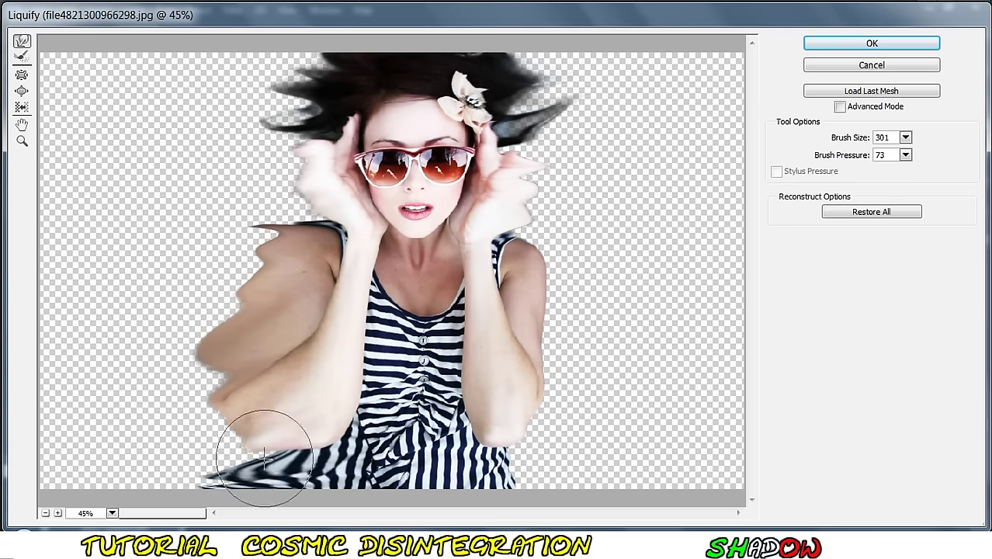
mouse_move(465, 466)
left_mouse_down()
mouse_move(572, 426)
mouse_move(607, 249)
left_mouse_up()
left_click_drag(905, 138, 862, 159)
left_click_drag(543, 233, 606, 225)
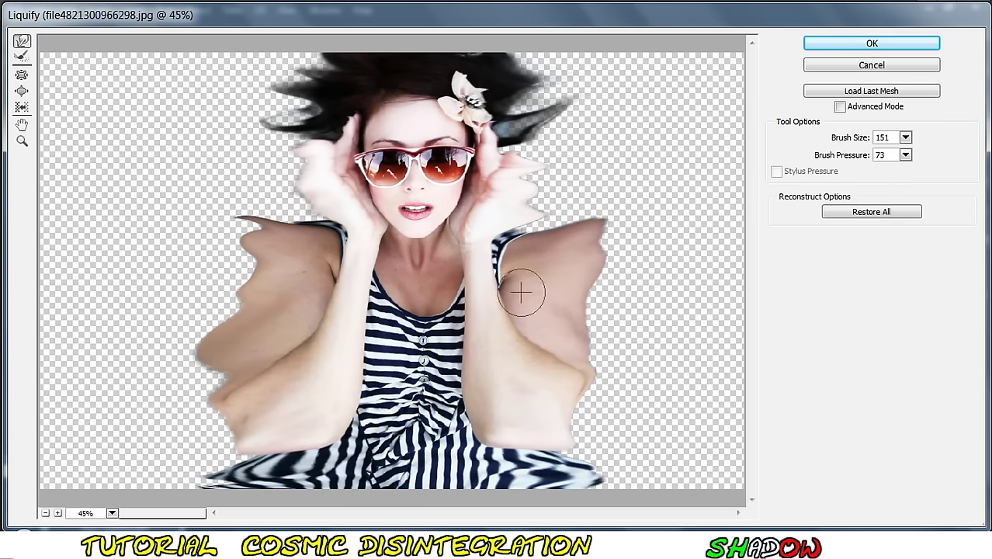
left_click_drag(521, 292, 597, 390)
left_click_drag(256, 233, 217, 423)
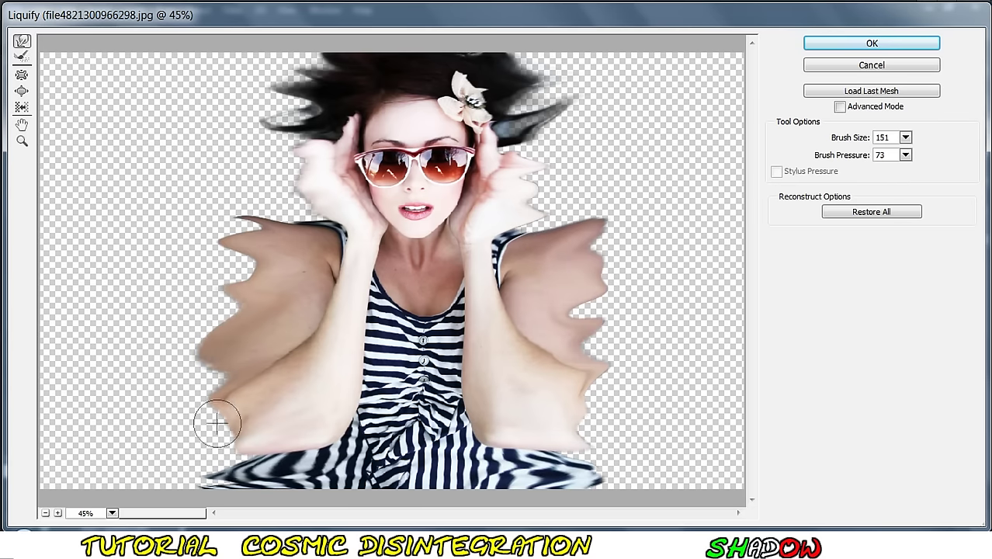
left_click(872, 47)
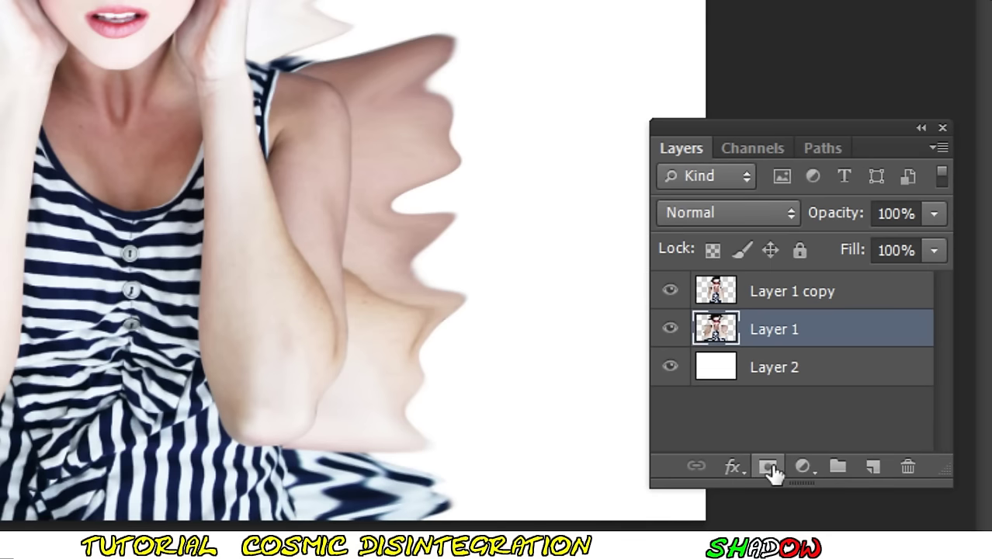
Step: Give Layer 1 a black-filled layer mask and Layer 1 copy a white layer mask
left_click(771, 466)
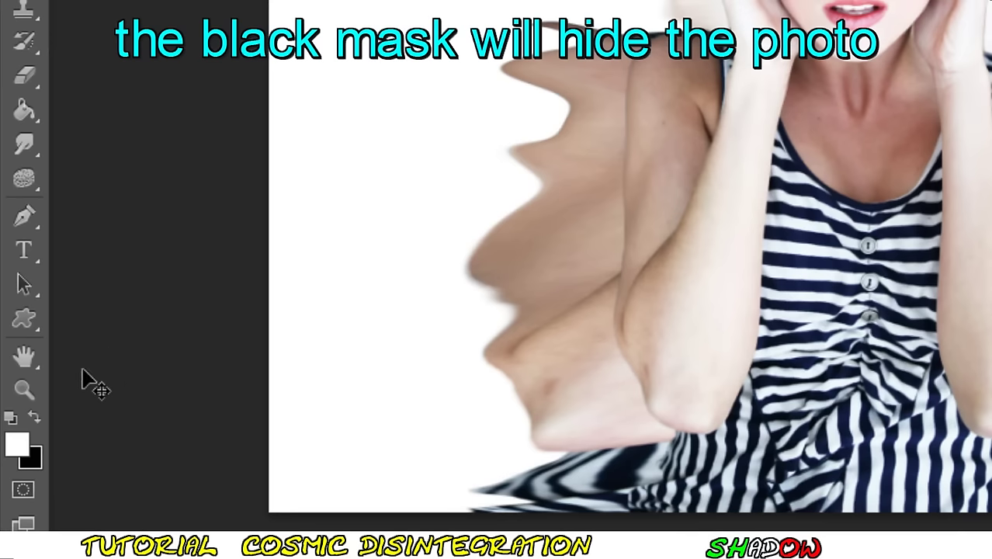
left_click(35, 411)
right_click(26, 220)
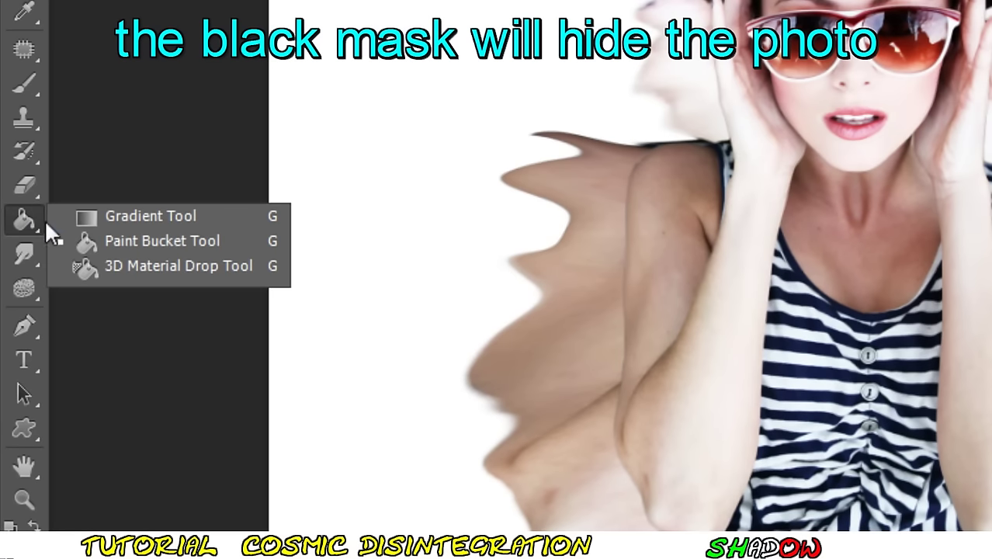
left_click(153, 243)
left_click(213, 285)
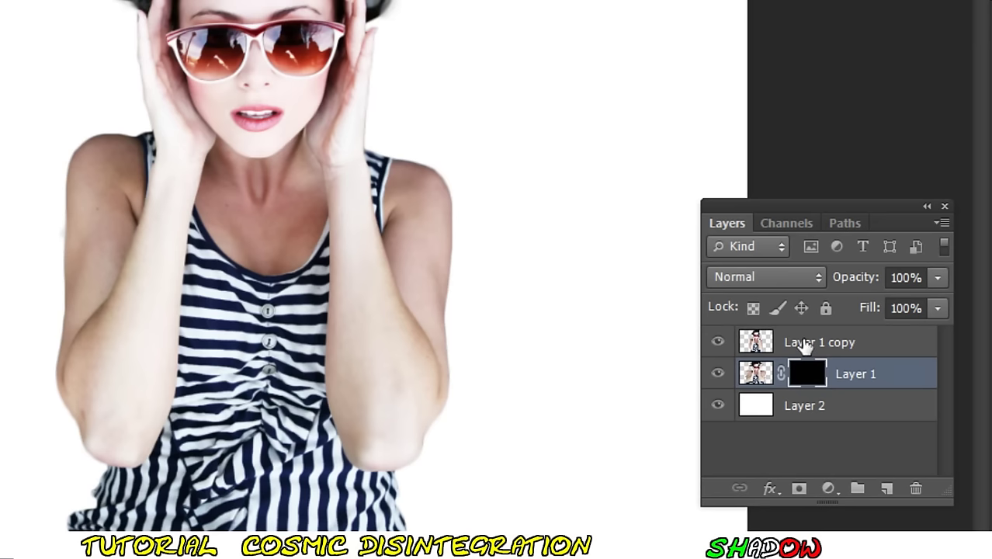
left_click(804, 347)
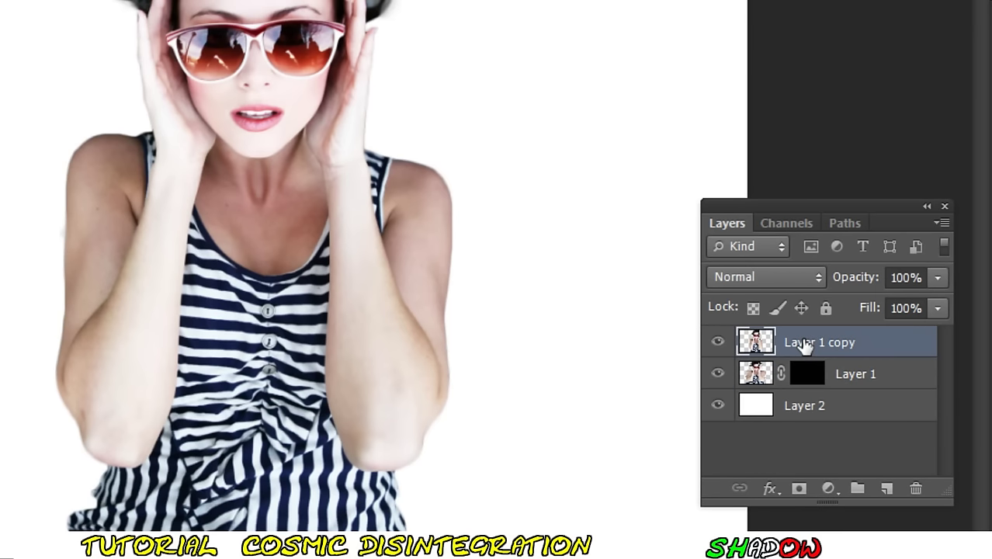
left_click(800, 489)
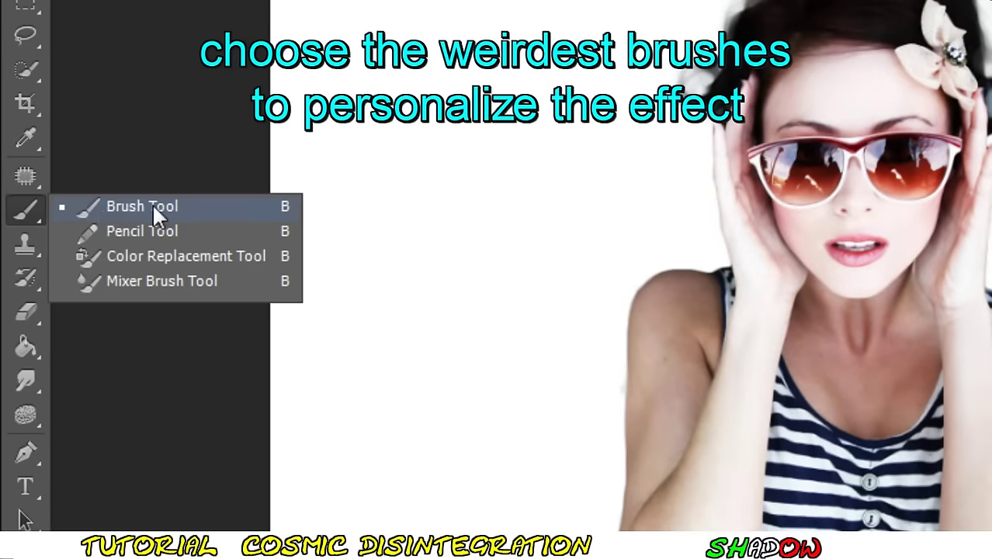
Step: Paint the 1273 particle brush into the mask around the hair and right shoulder
left_click(153, 206)
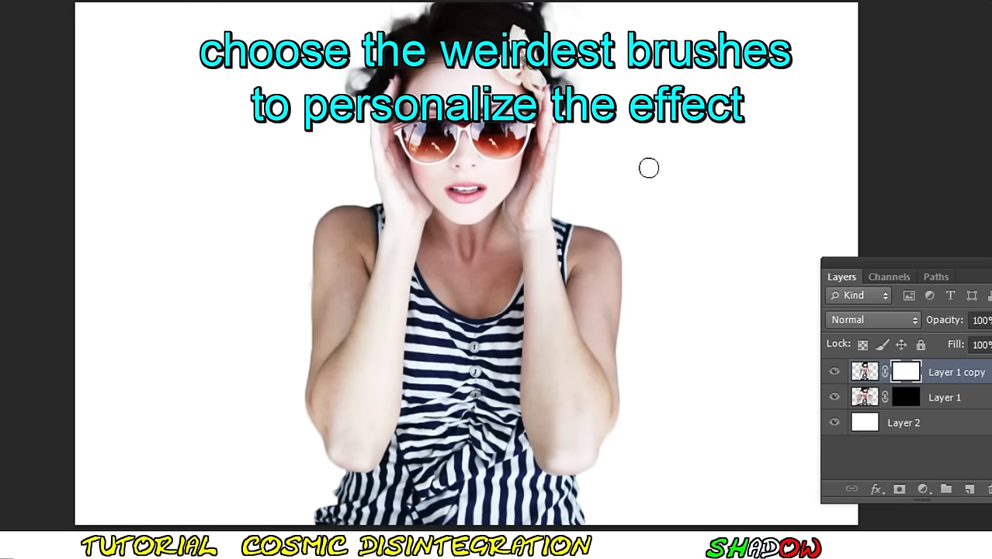
right_click(648, 168)
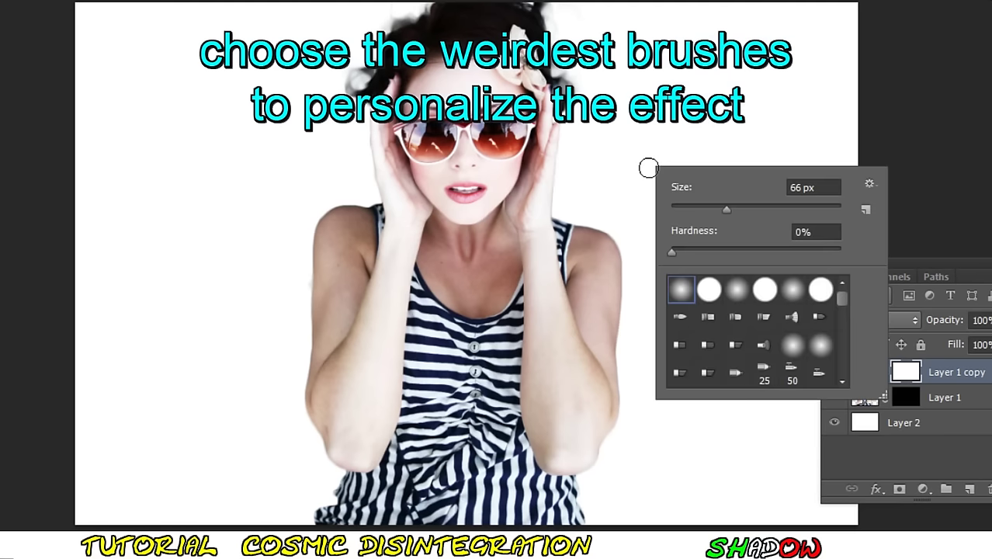
left_click_drag(843, 295, 842, 349)
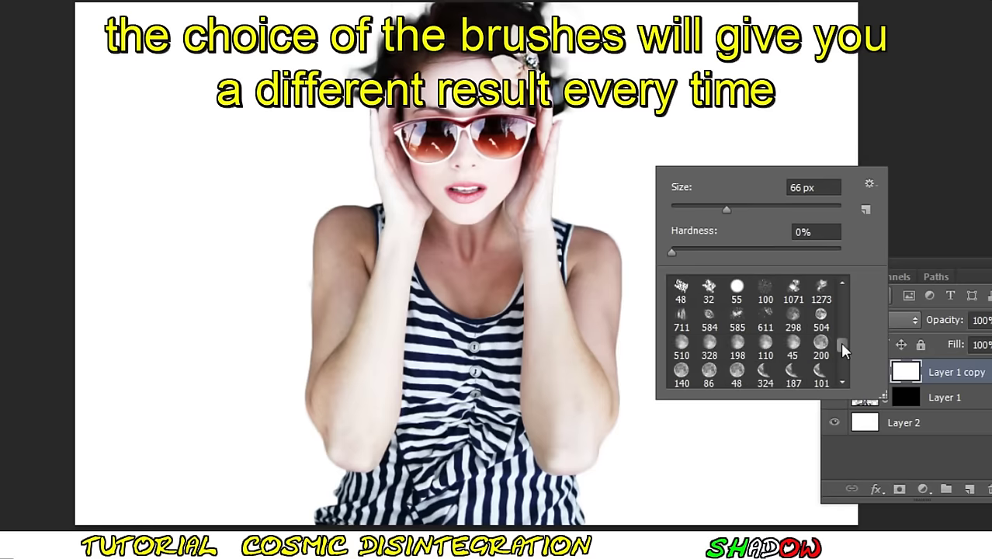
left_click(822, 290)
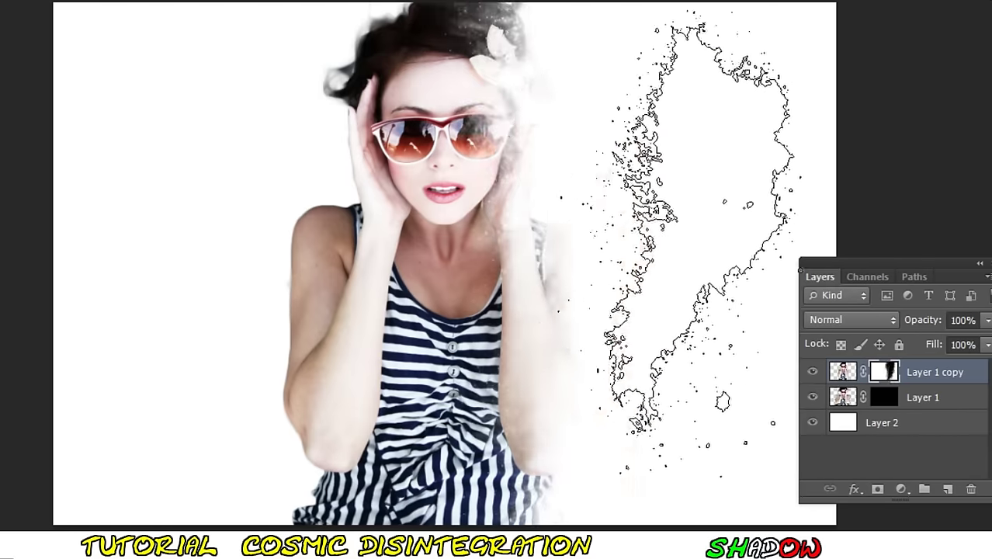
key("Return")
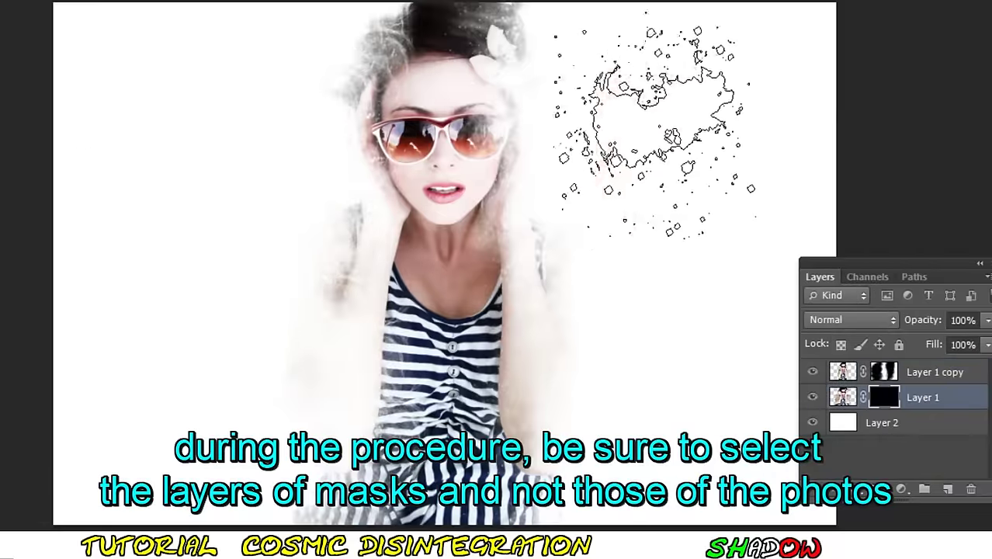
left_click_drag(559, 70, 691, 204)
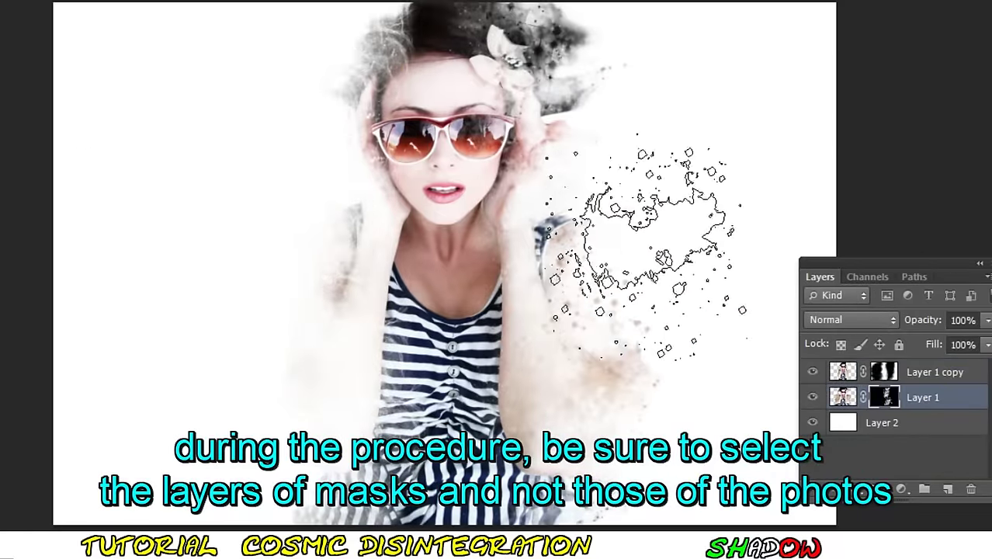
left_click_drag(665, 288, 488, 243)
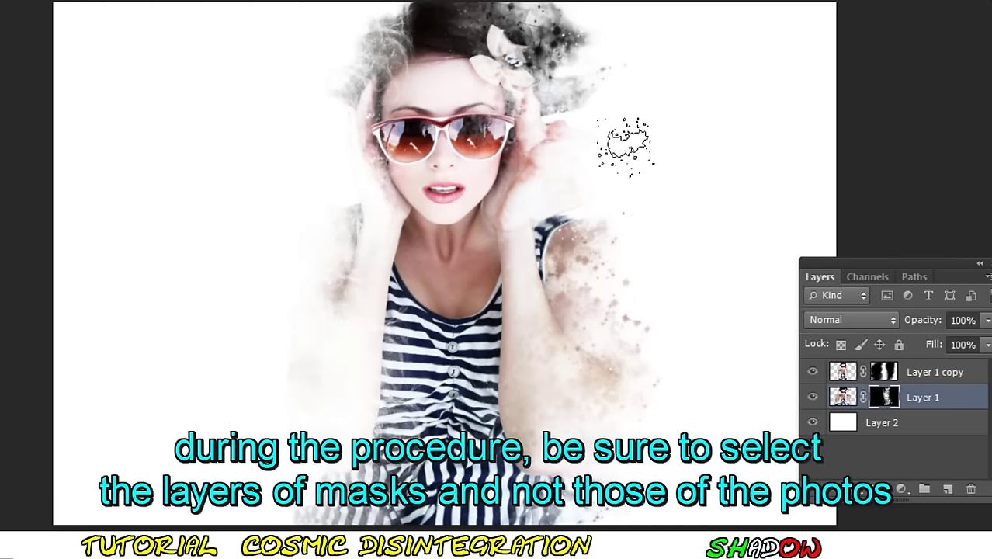
Step: Enlarge the particle brush, scatter particles around the hair and left arm, then activate Layer 1 copy
right_click(664, 262)
key("Return")
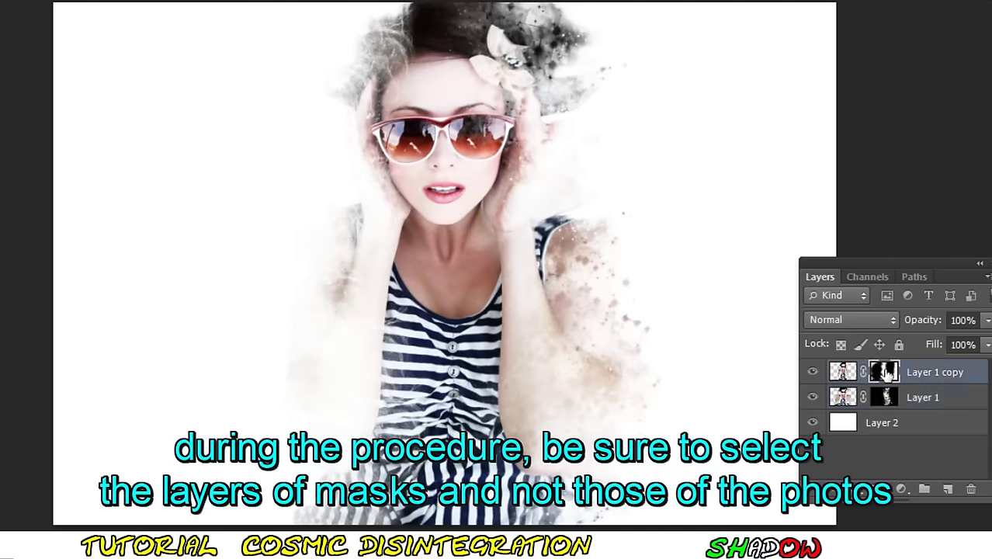
mouse_move(310, 179)
left_mouse_down()
mouse_move(271, 256)
mouse_move(257, 420)
left_mouse_up()
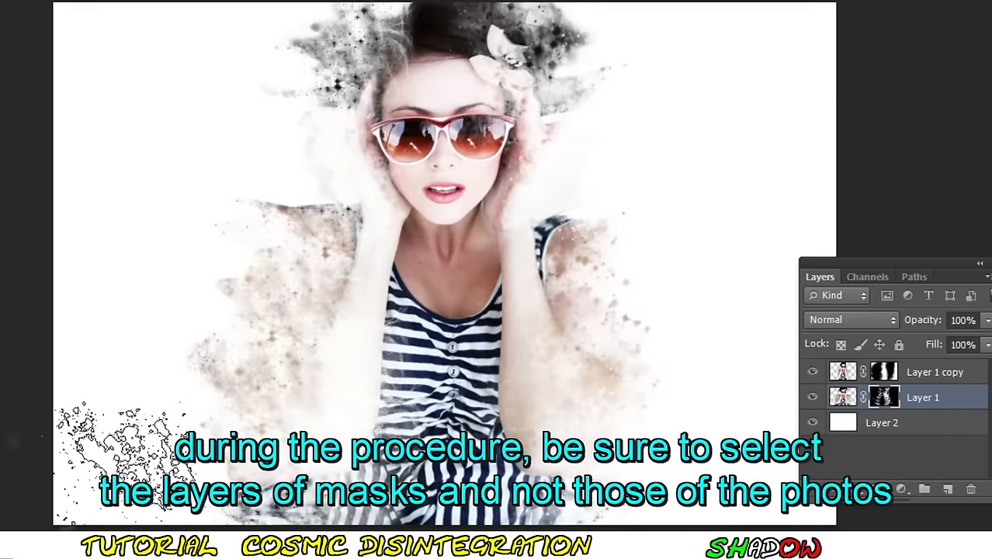
left_click(885, 373)
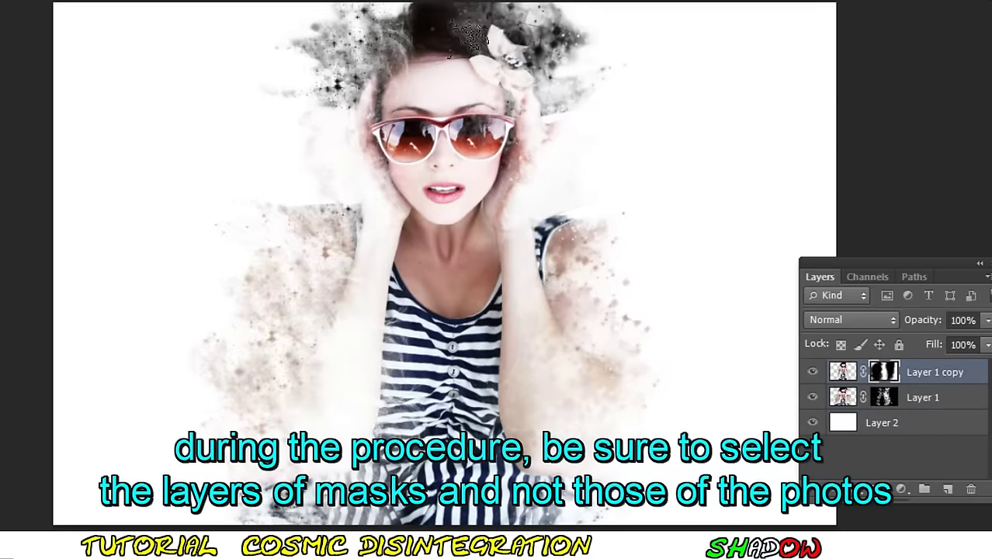
left_click(885, 397)
key("alt+bracketright")
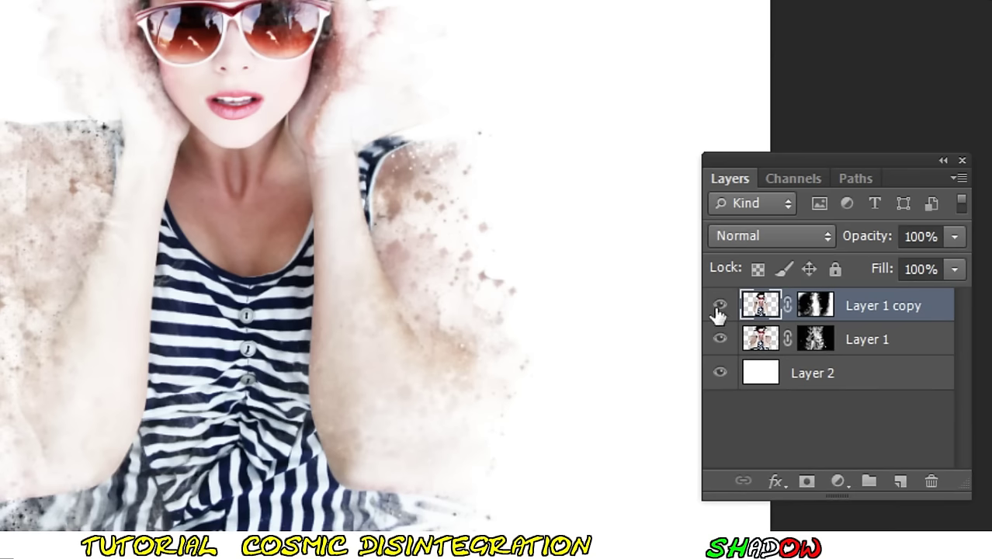
Step: Hide Layer 1 and Layer 1 copy, then fill Layer 2 with black
left_click(719, 306)
left_click(720, 339)
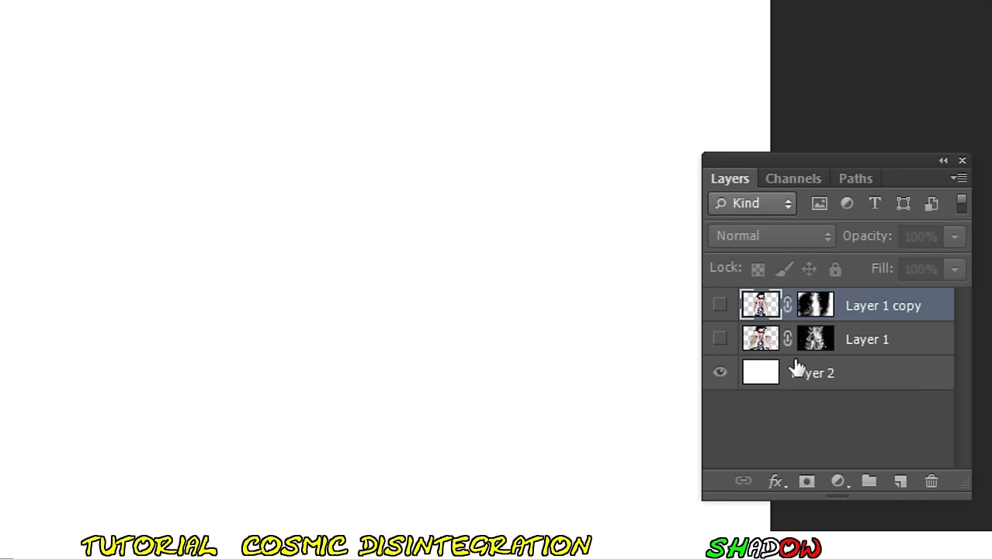
left_click(857, 373)
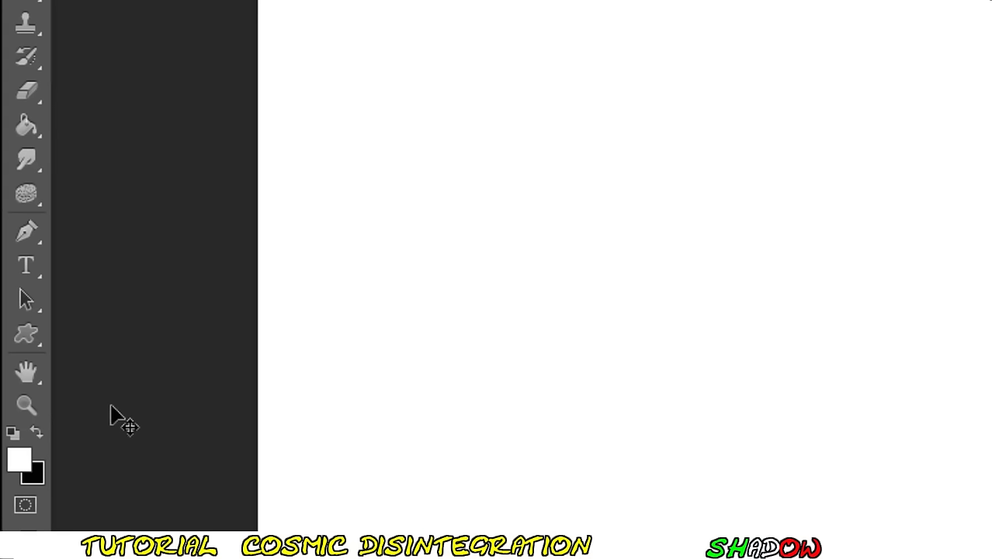
left_click(20, 455)
left_click(34, 132)
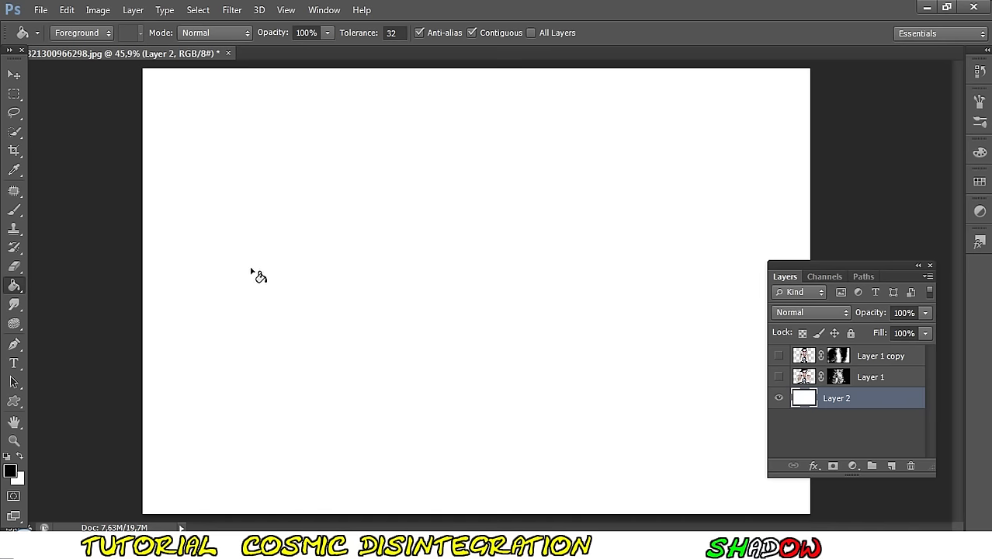
left_click(253, 274)
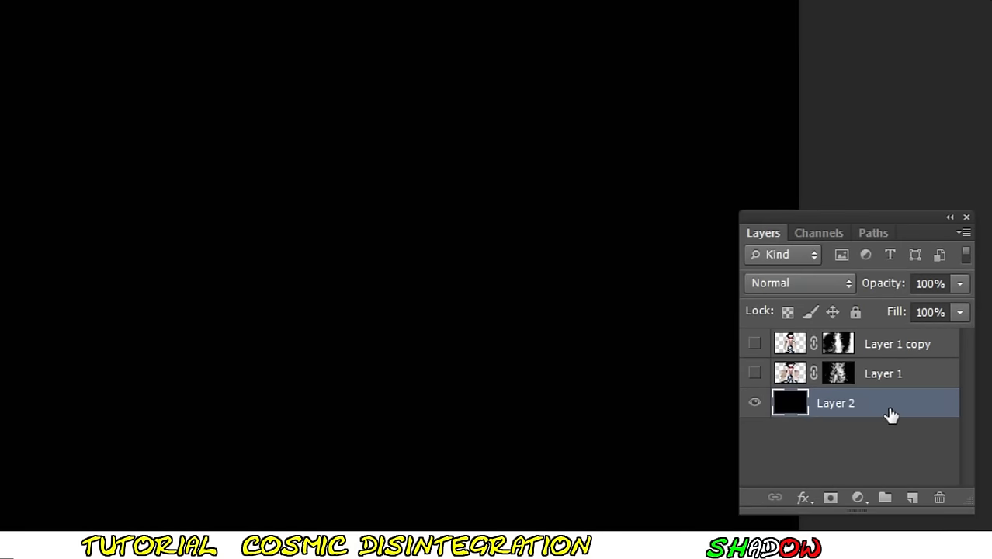
Step: Duplicate the black Layer 2 twice, creating Layer 2 copy and Layer 2 copy 2
right_click(890, 416)
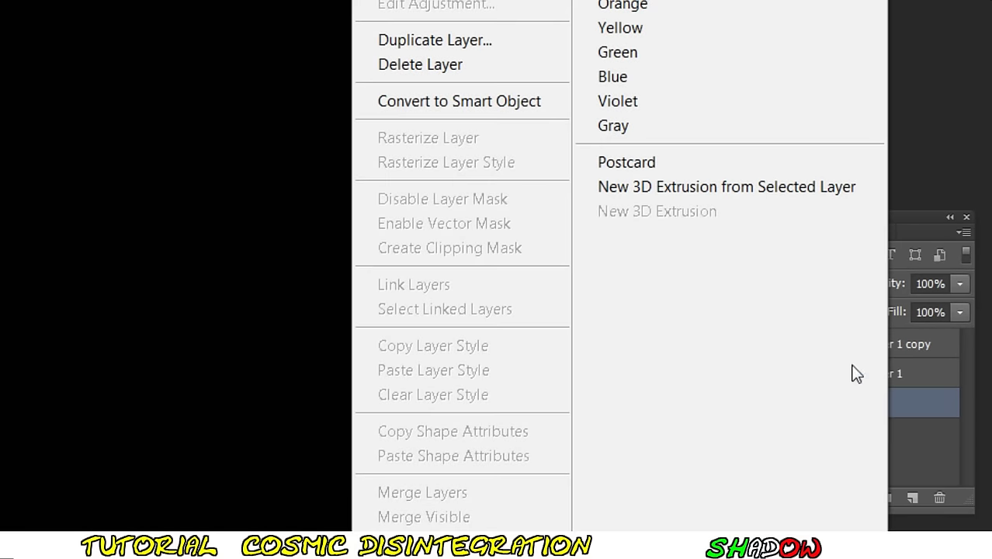
left_click(417, 41)
key("Return")
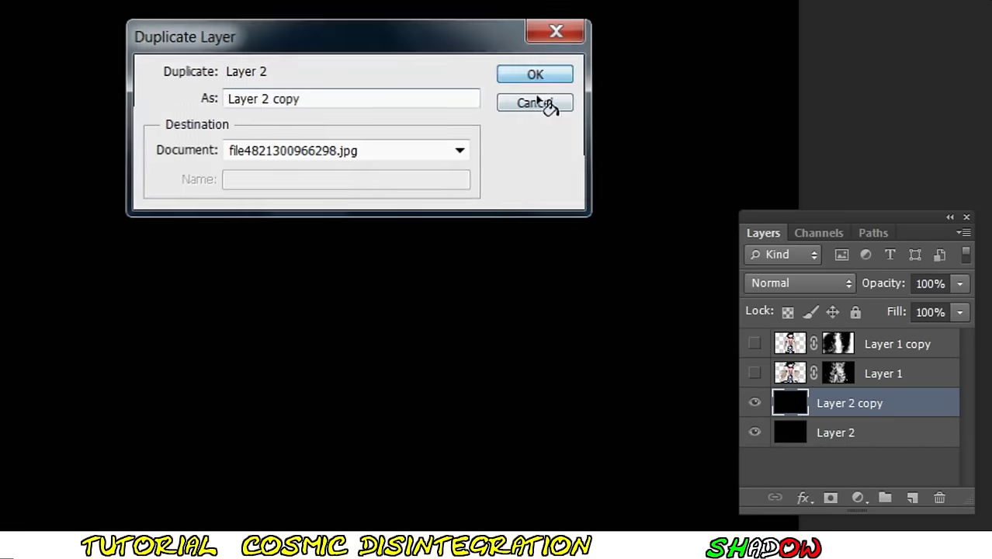
right_click(903, 405)
left_click(488, 43)
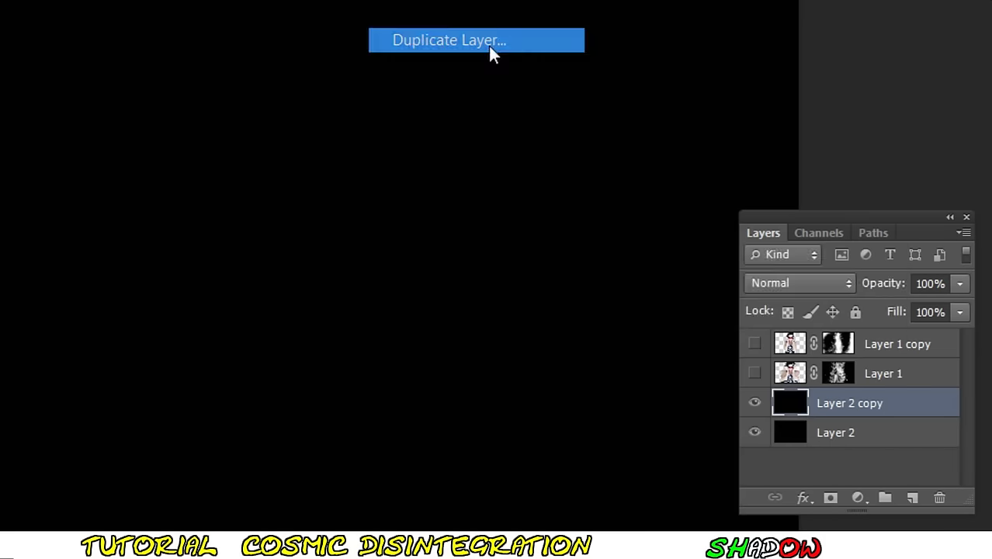
left_click(505, 75)
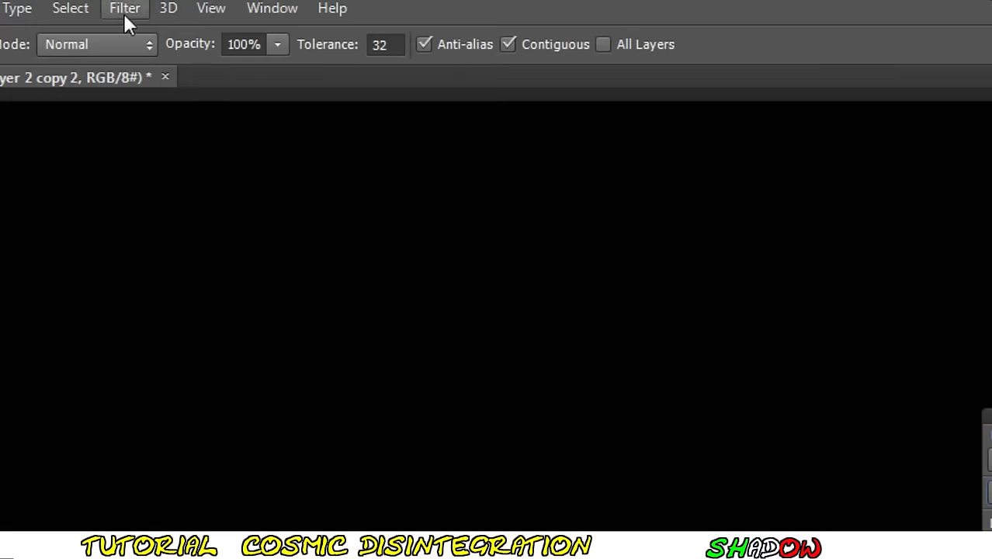
Step: Render Clouds on Layer 2 copy 2 and blend it as Overlay at 75% opacity
left_click(124, 9)
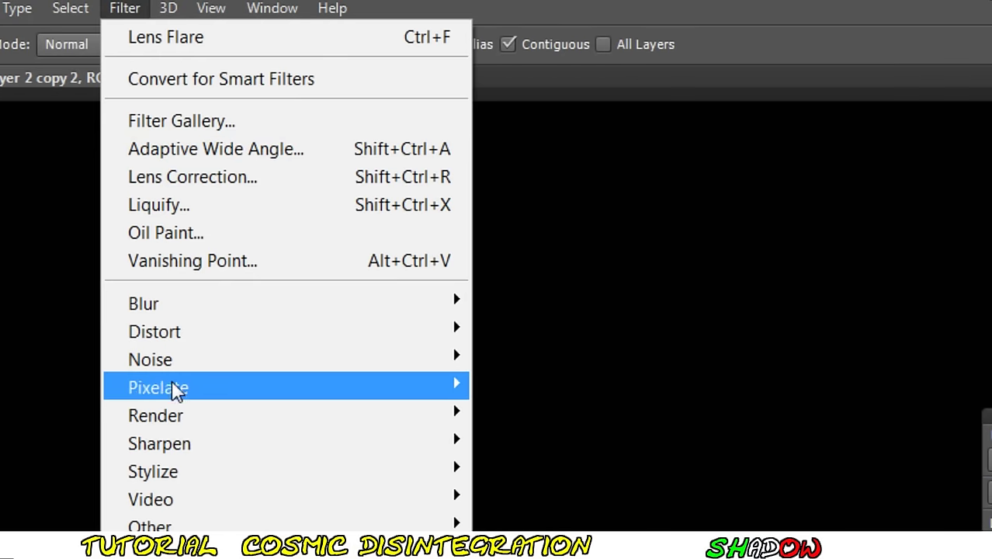
mouse_move(156, 415)
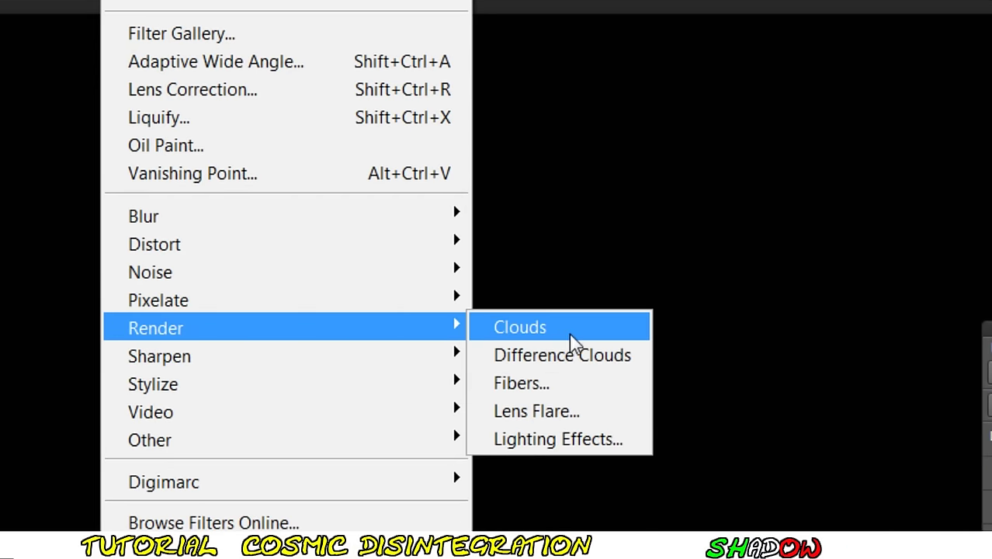
left_click(569, 335)
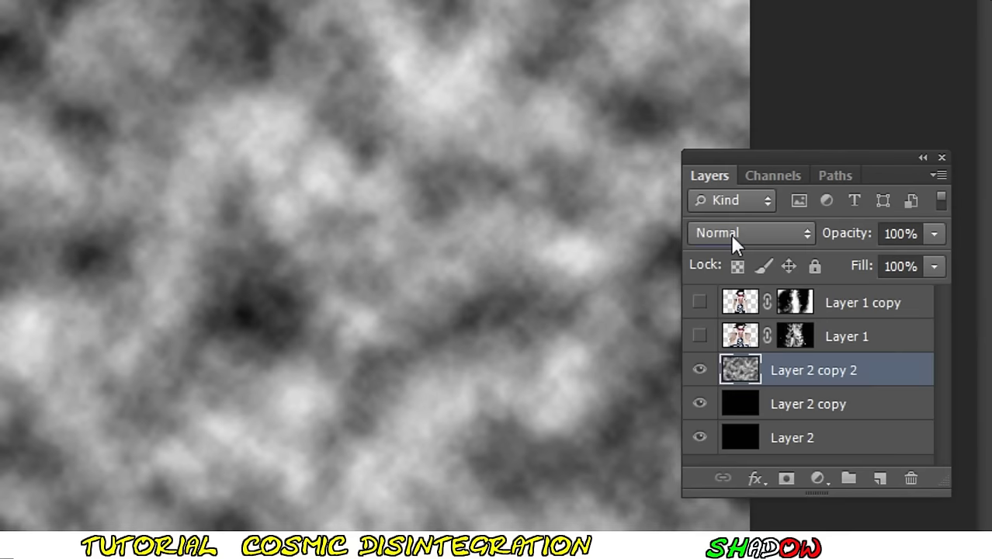
left_click(731, 234)
left_click(744, 99)
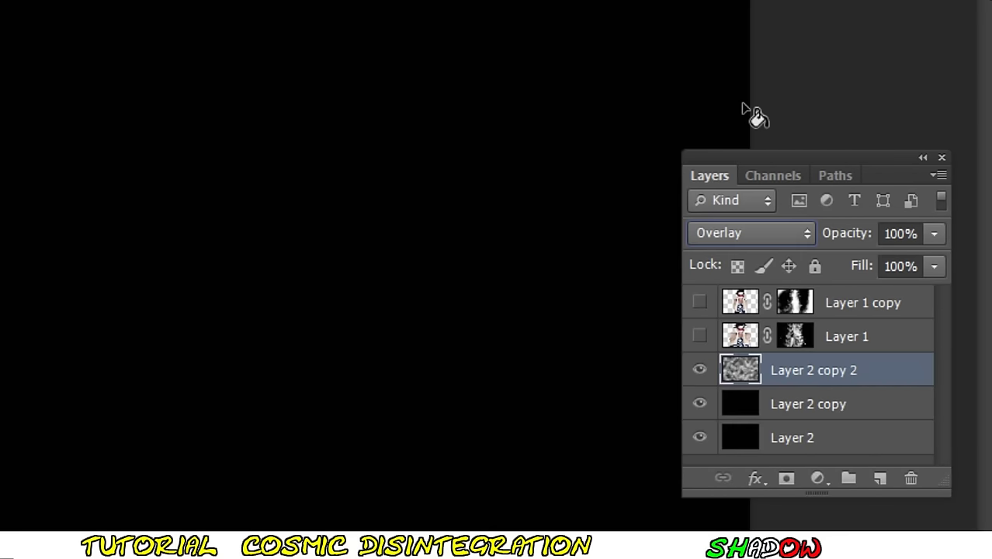
left_click(935, 233)
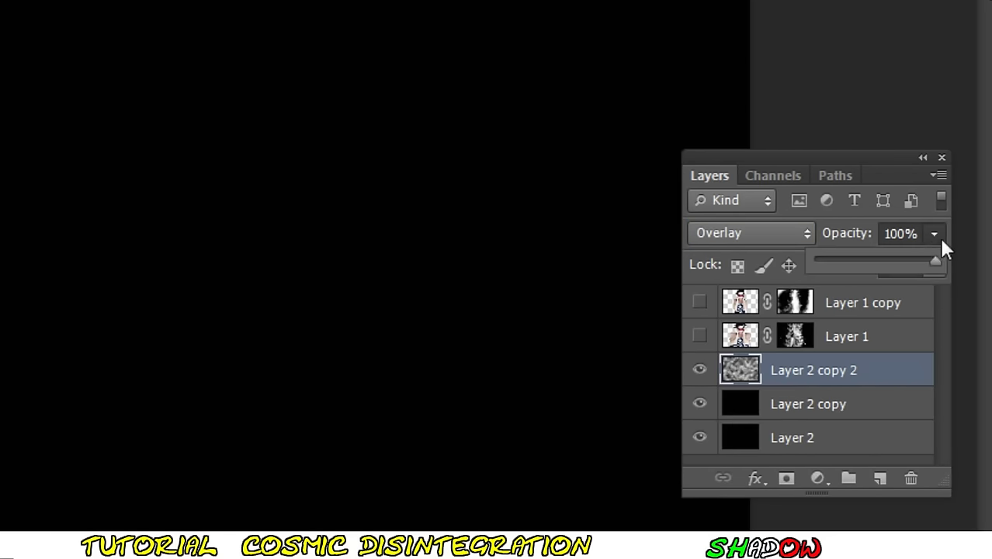
left_click(896, 261)
left_click_drag(904, 258, 905, 260)
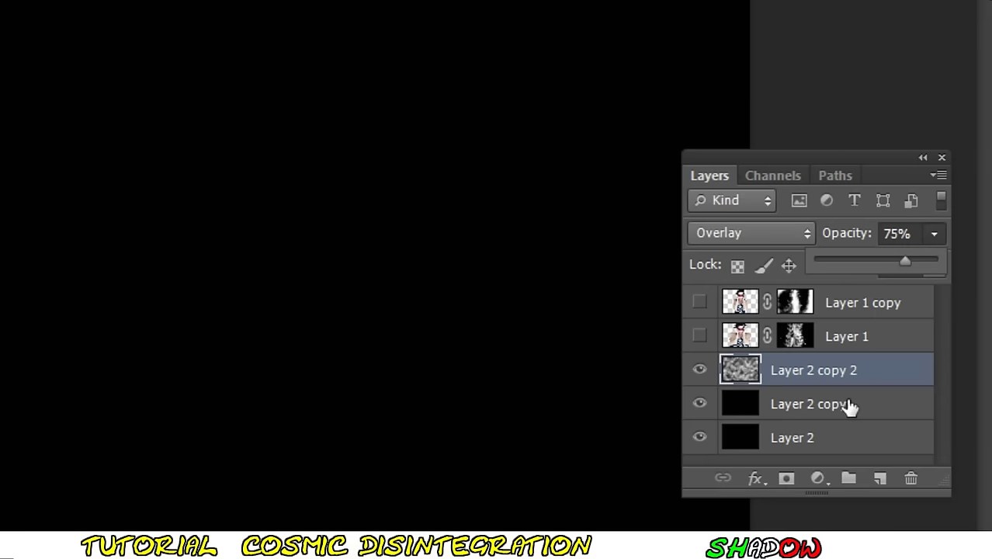
Step: Render a 105mm Prime lens flare at about 129% brightness on Layer 2 copy
left_click(850, 405)
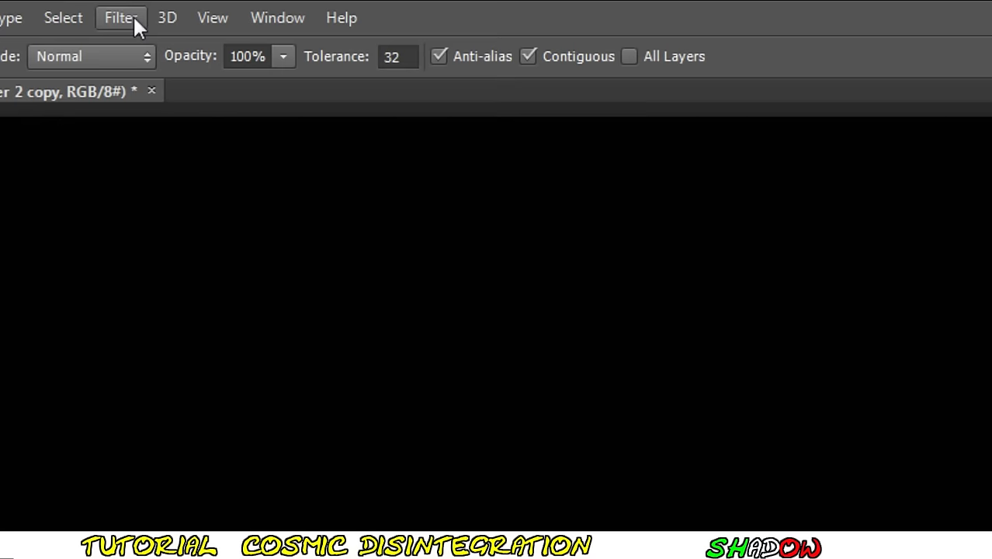
left_click(123, 17)
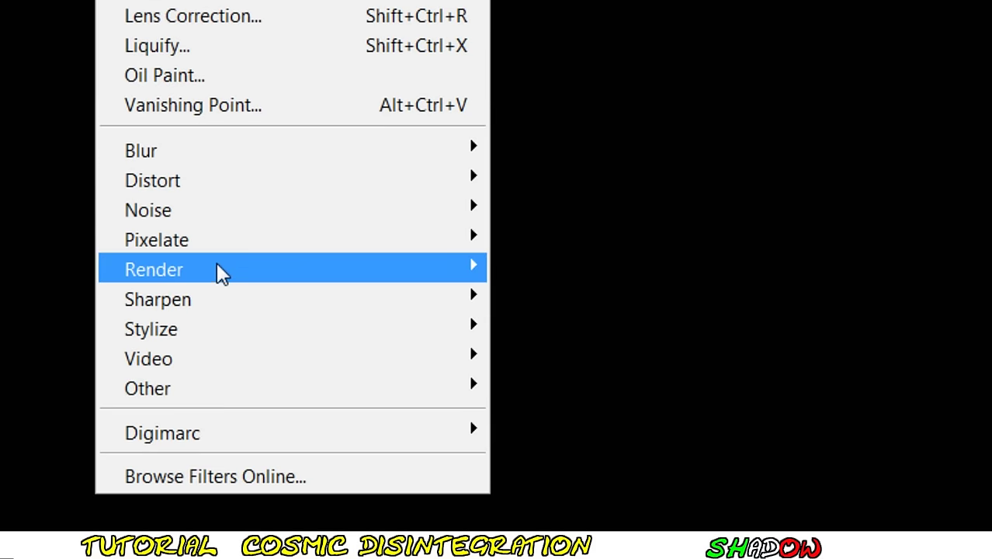
mouse_move(293, 269)
left_click(554, 358)
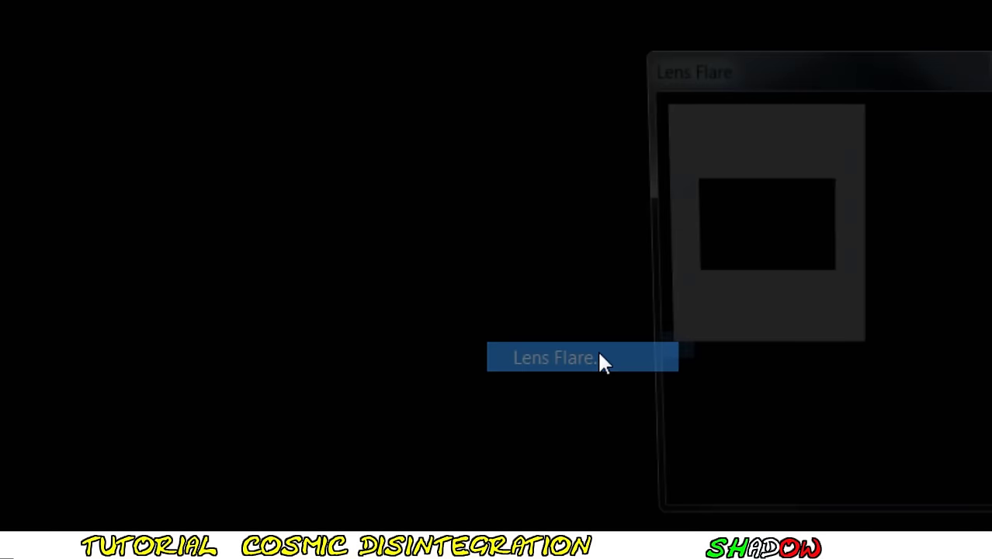
left_click_drag(642, 374, 658, 370)
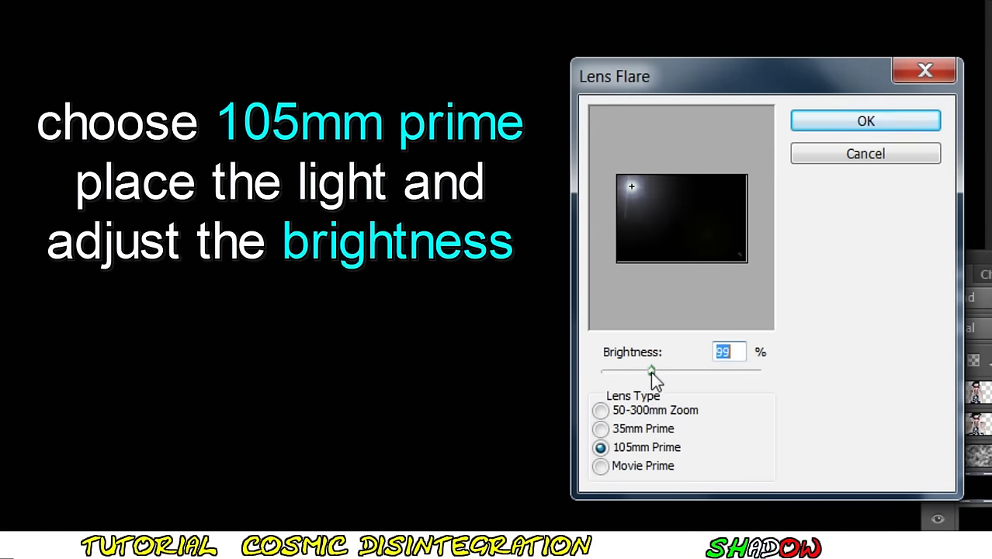
left_click_drag(654, 231, 649, 204)
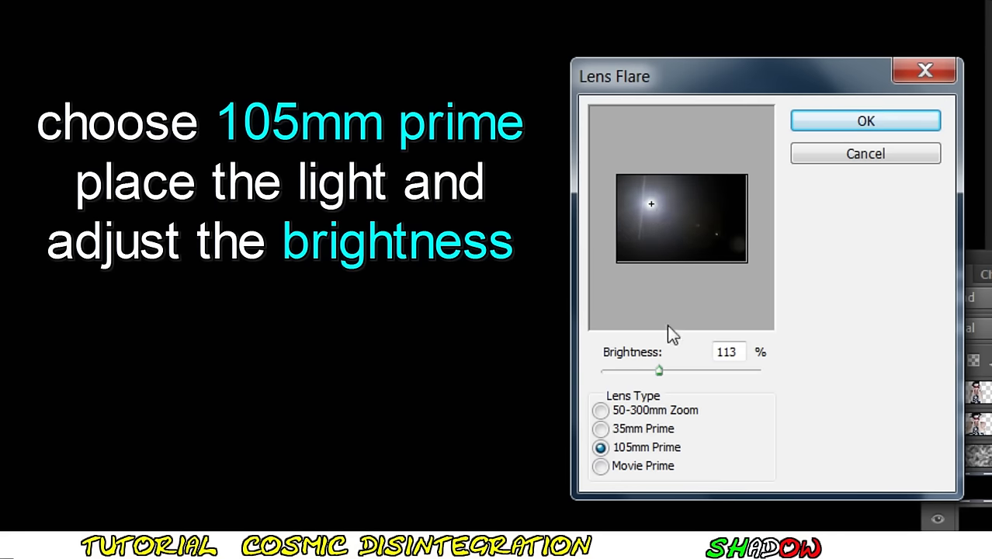
left_click_drag(658, 371, 667, 370)
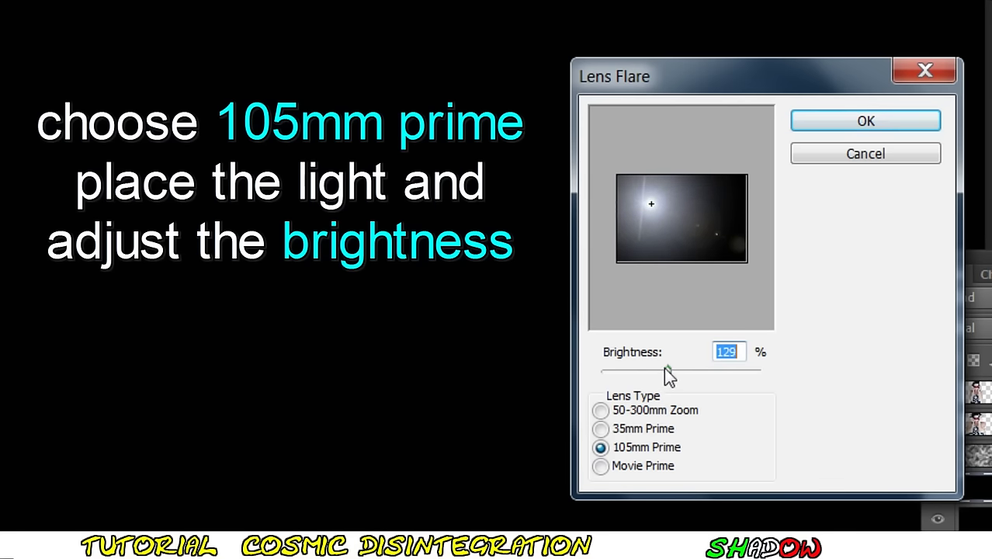
left_click(648, 224)
left_click(819, 122)
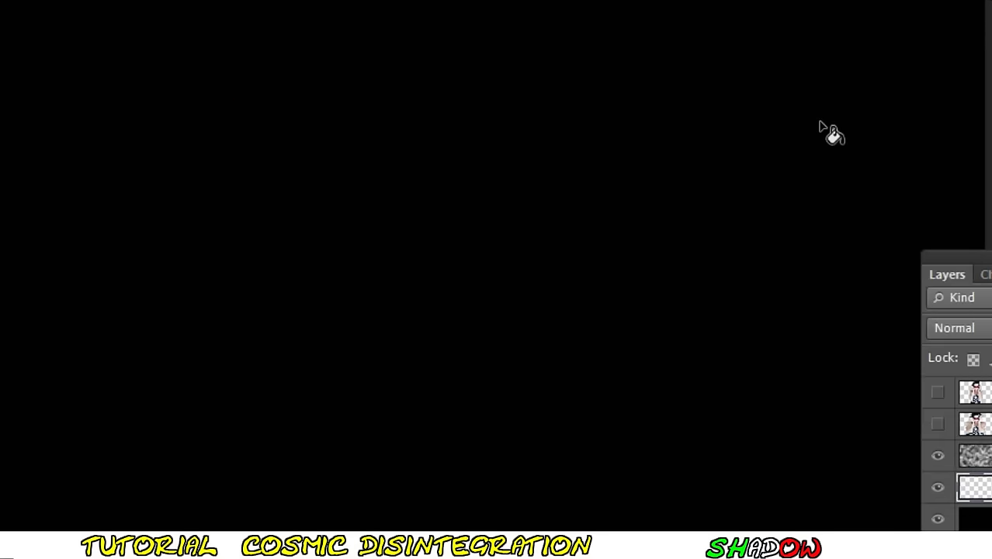
Step: Add several more lens flares at other spots, including a smaller, dimmer light
left_click(232, 9)
left_click(485, 296)
left_click(627, 228)
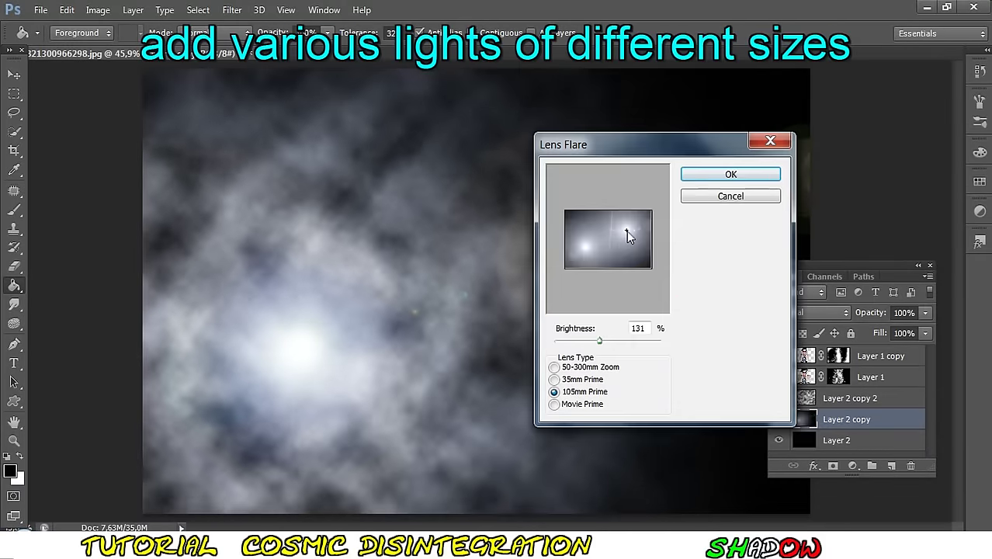
key("Return")
left_click(580, 220)
key("Return")
left_click(233, 9)
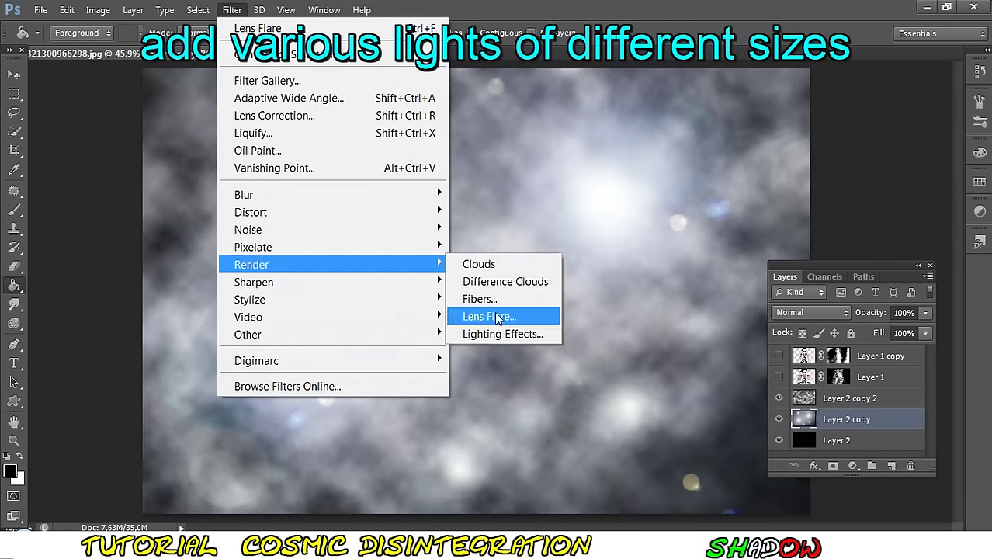
left_click(497, 317)
key("Return")
left_click(232, 9)
left_click(258, 27)
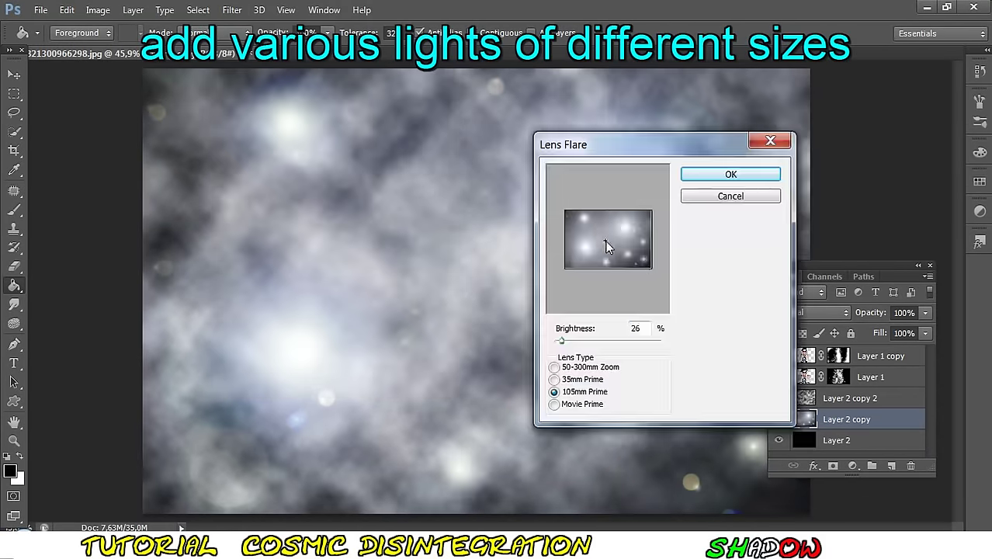
key("Return")
key("Return")
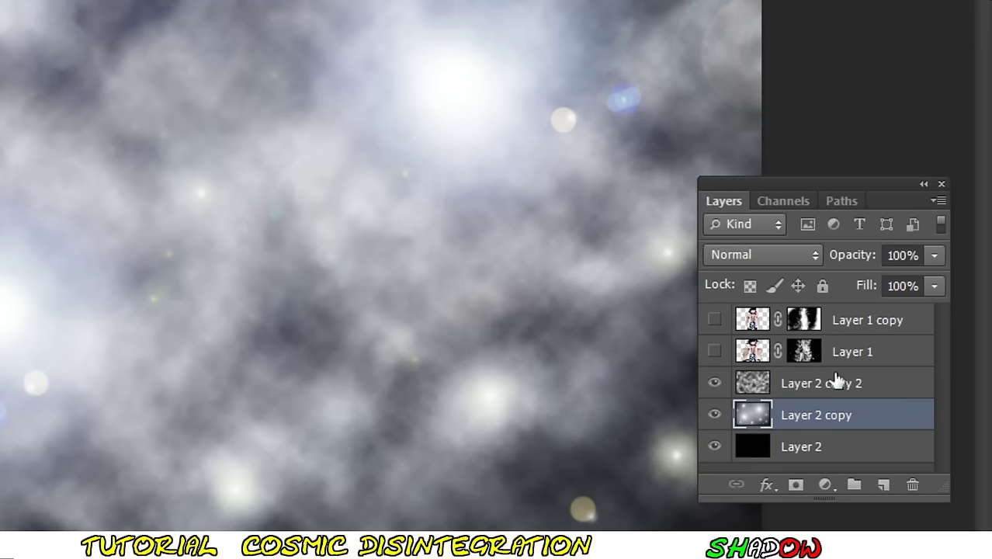
Step: Add a new layer above the clouds layer and set its blend mode to Color
left_click(892, 395)
left_click(886, 486)
left_click(794, 259)
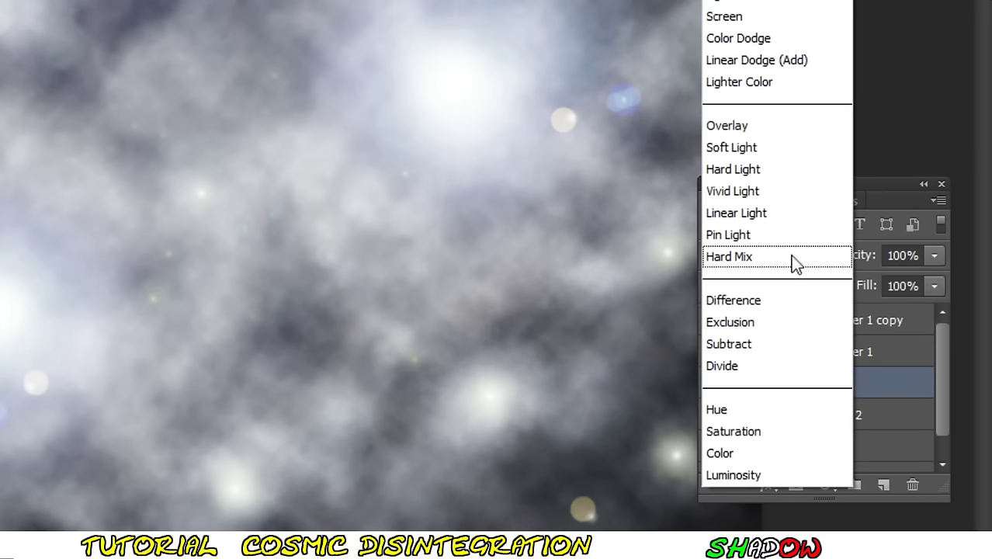
left_click(758, 453)
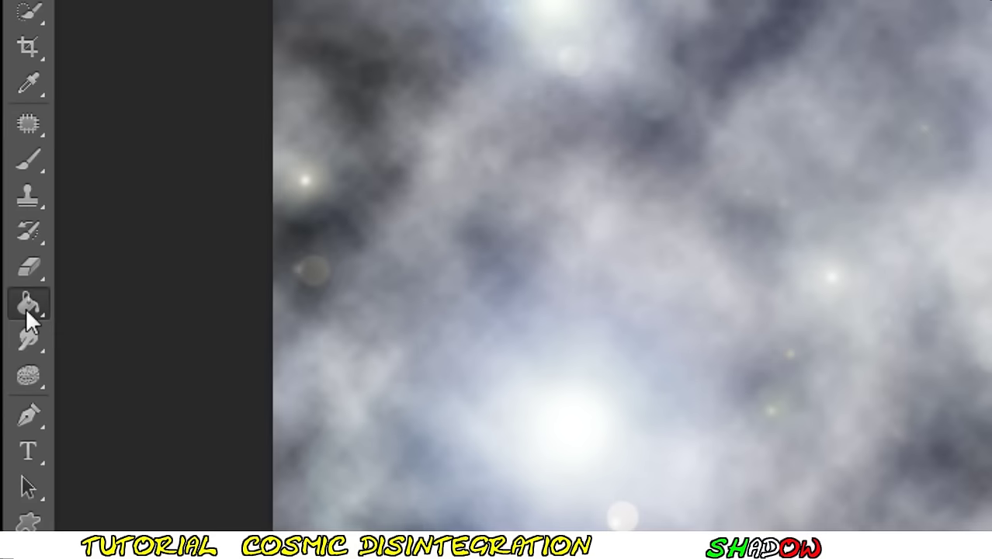
Step: Draw a yellow-green-blue gradient left to right and lower the layer's opacity to 44%
right_click(29, 309)
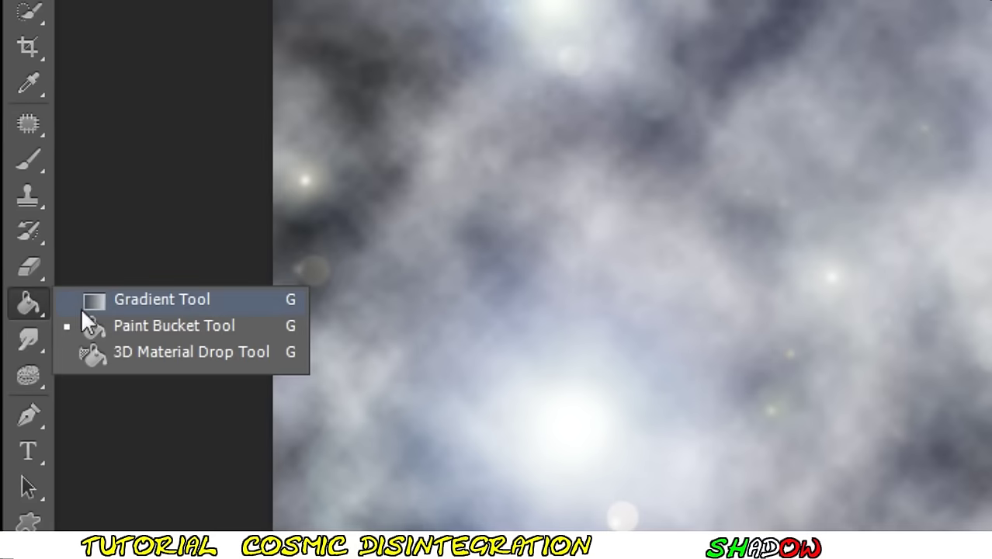
left_click(214, 307)
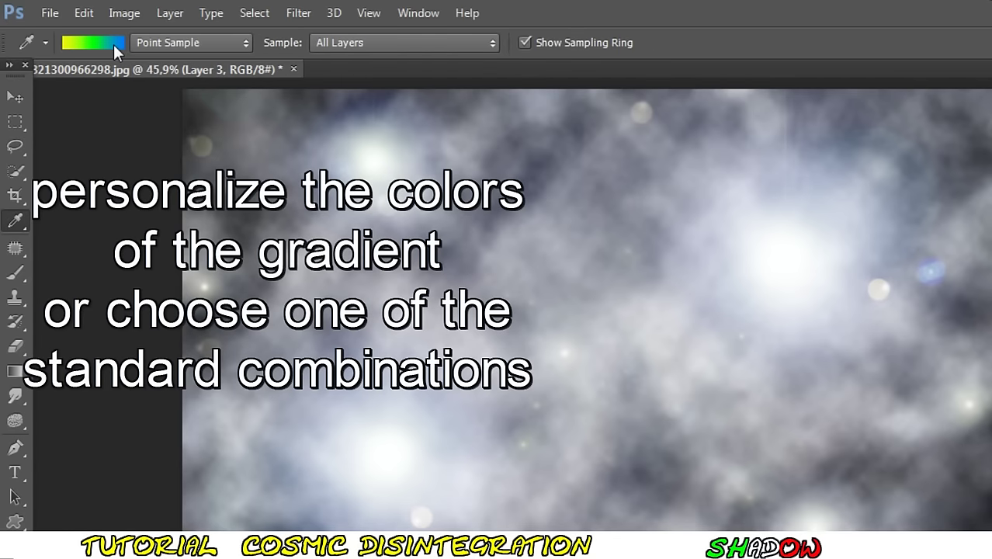
left_click(113, 44)
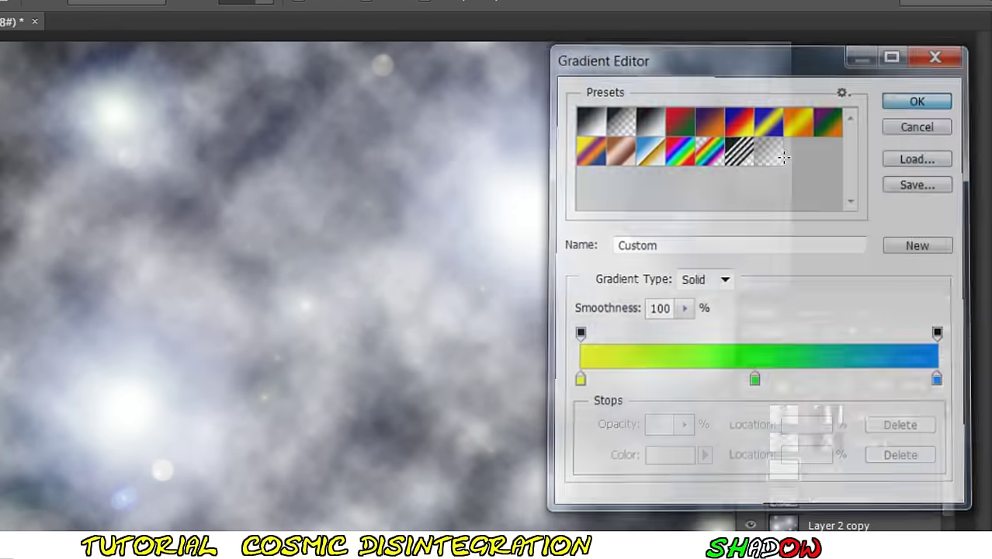
left_click(921, 96)
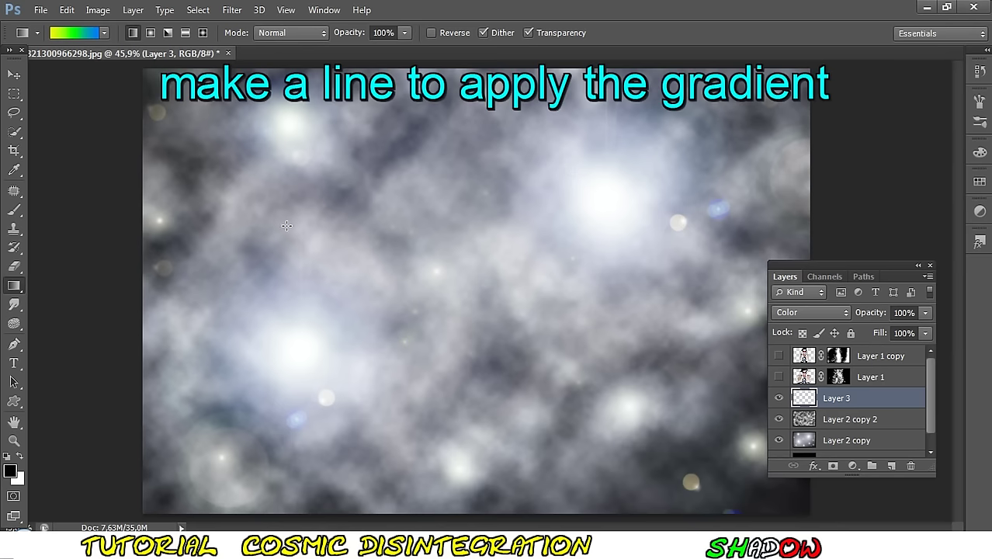
left_click_drag(435, 275, 825, 266)
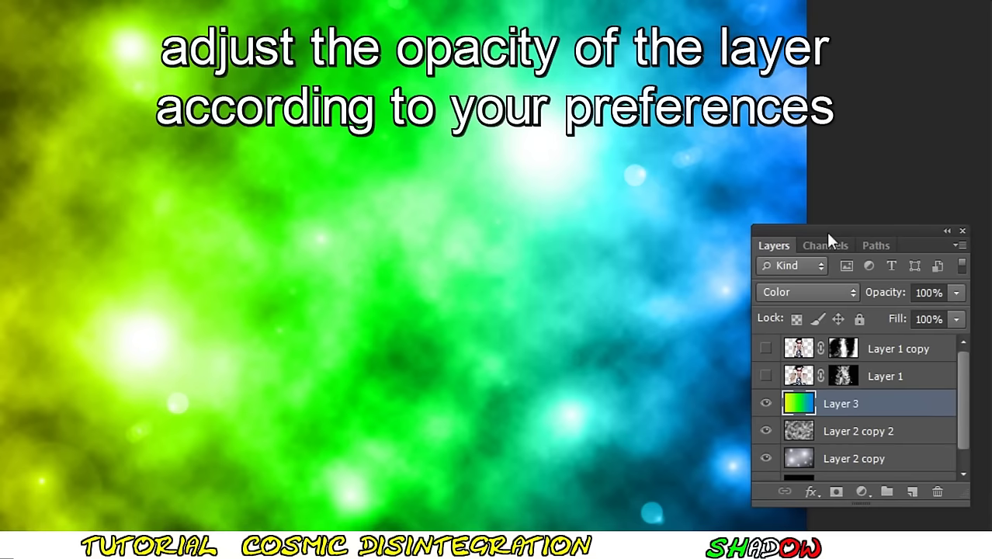
left_click_drag(958, 294, 903, 319)
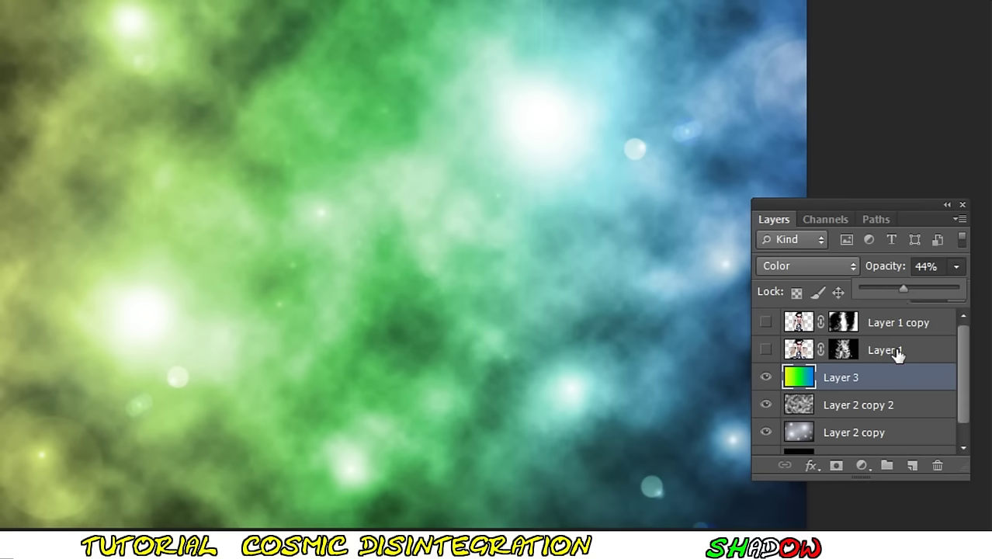
Step: Show Layer 1 and Layer 1 copy and merge the two woman layers into one
left_click(765, 349)
left_click(765, 322)
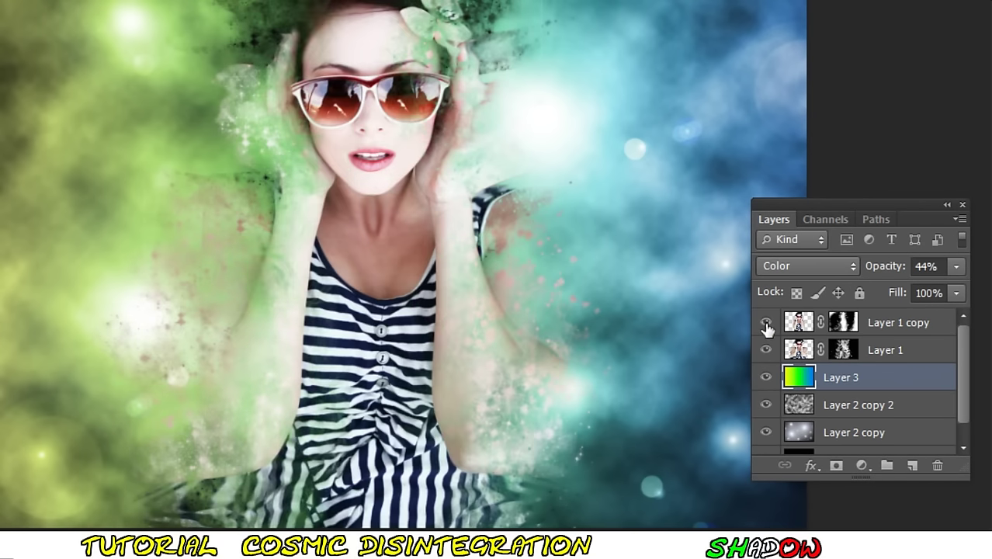
left_click(922, 330)
left_click(917, 354, "ctrl")
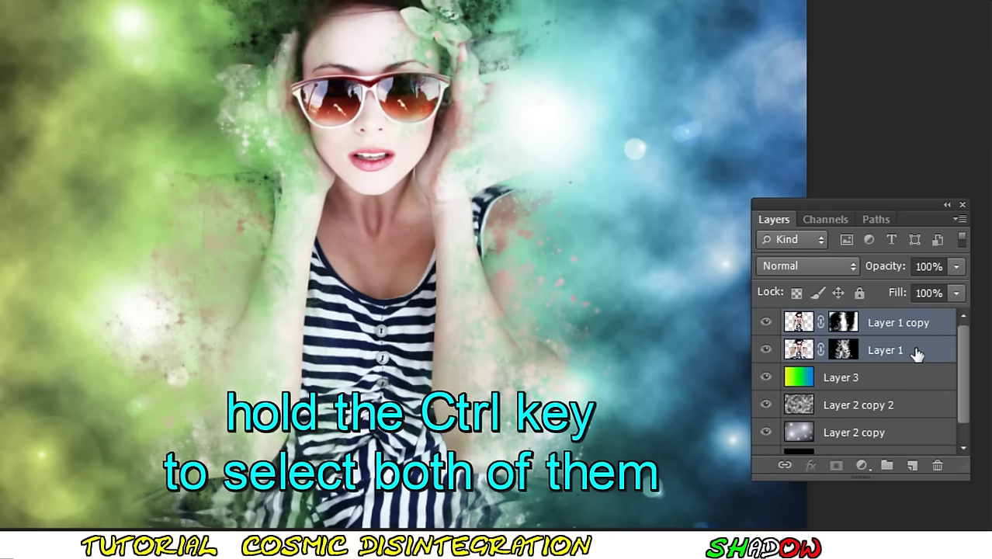
right_click(916, 351)
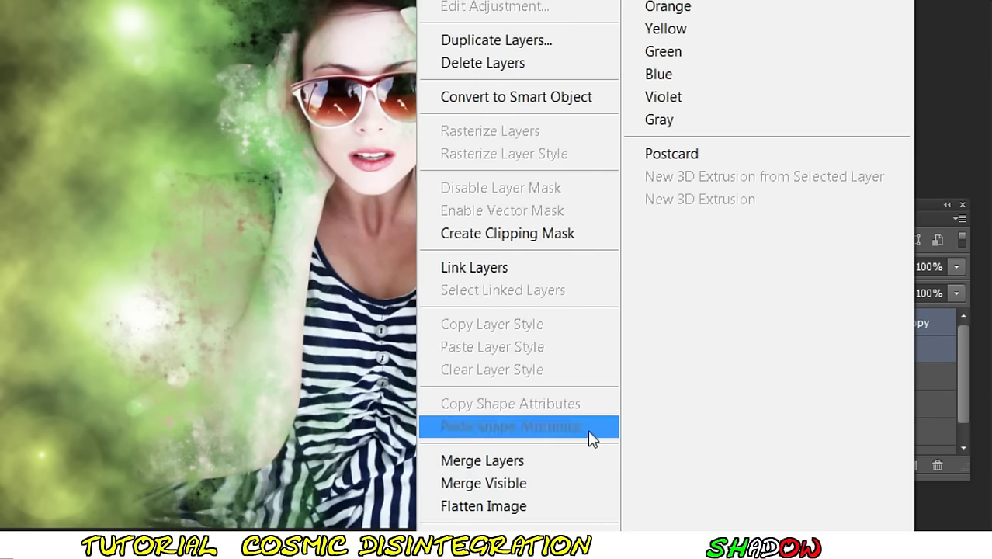
left_click(548, 460)
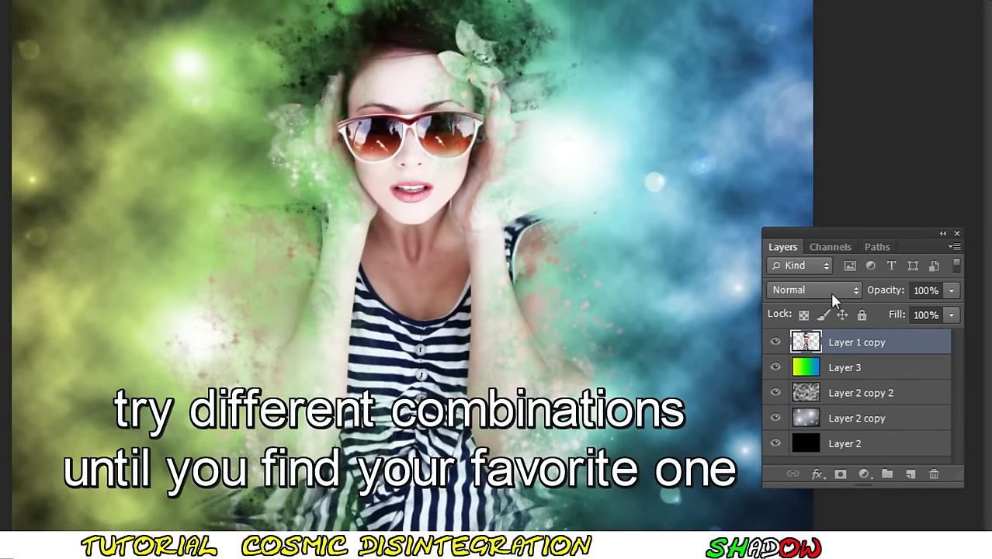
Step: Try Overlay, then Multiply blending on the woman layer, and move it below the clouds
left_click(831, 292)
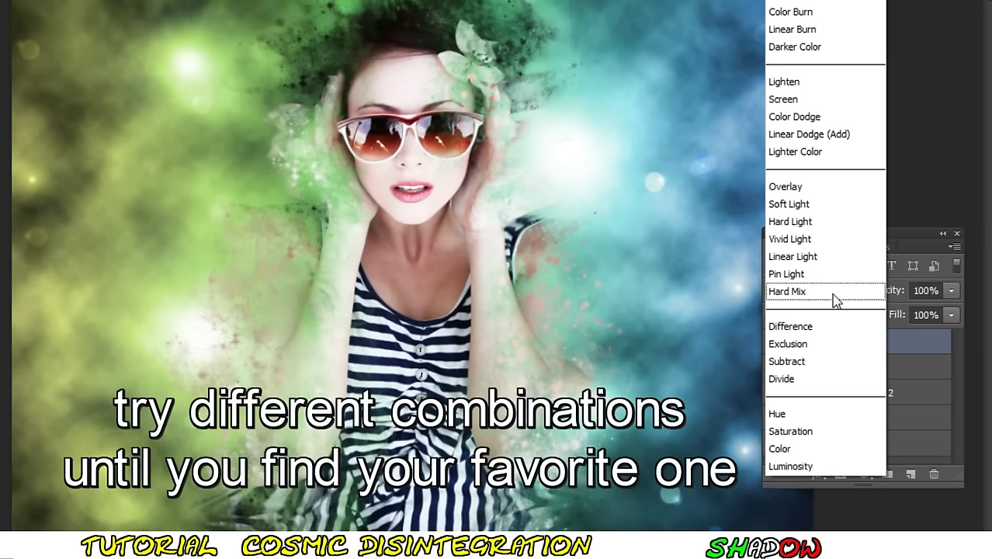
left_click(804, 187)
left_click(815, 290)
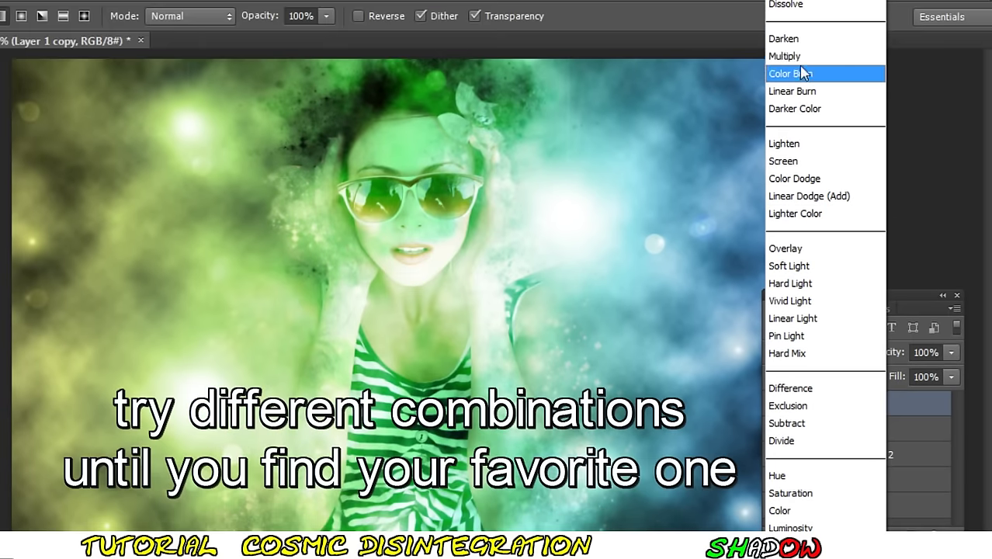
left_click(800, 54)
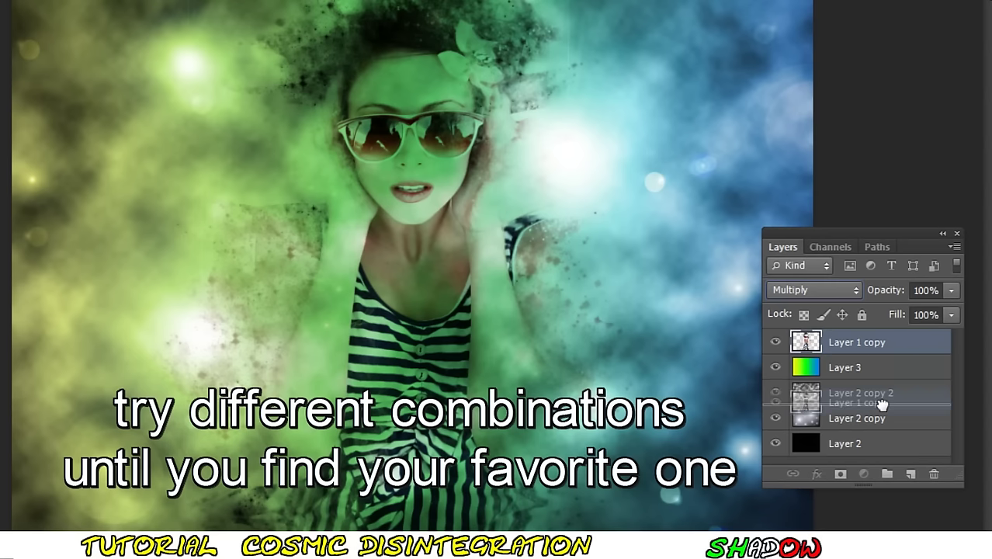
left_click_drag(897, 347, 885, 386)
Step: Lower the opacity of the Layer 2 copy flare layer slightly
left_click(901, 417)
left_click(951, 289)
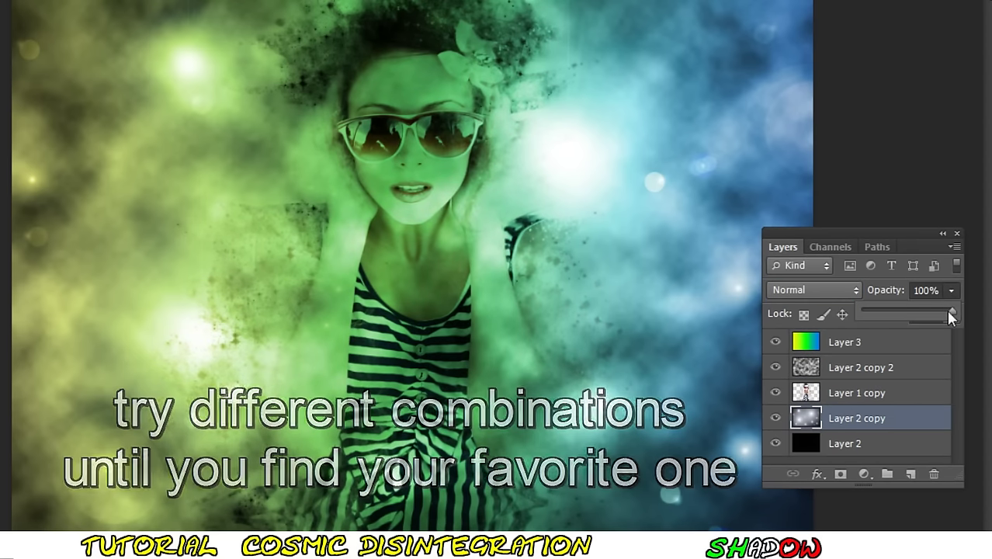
left_click_drag(947, 310, 939, 310)
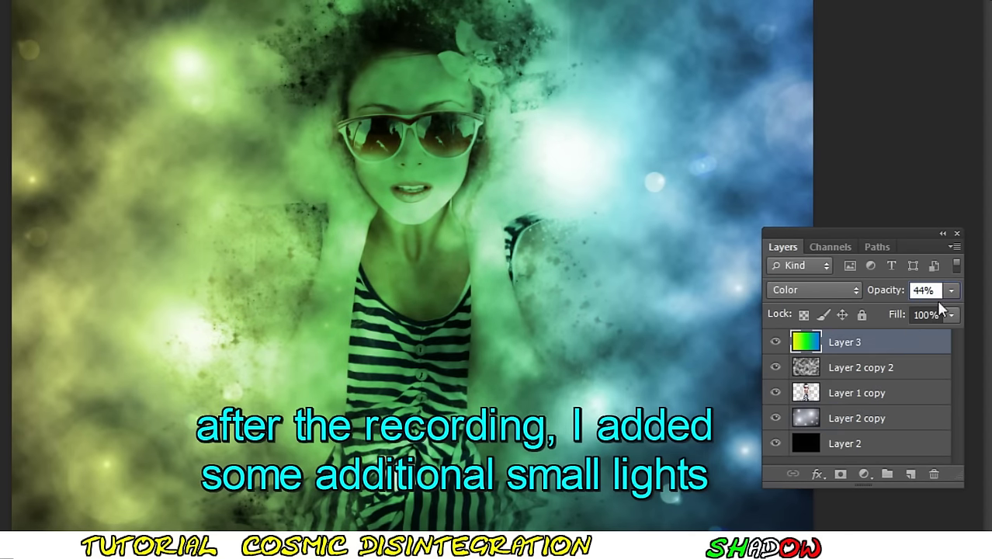